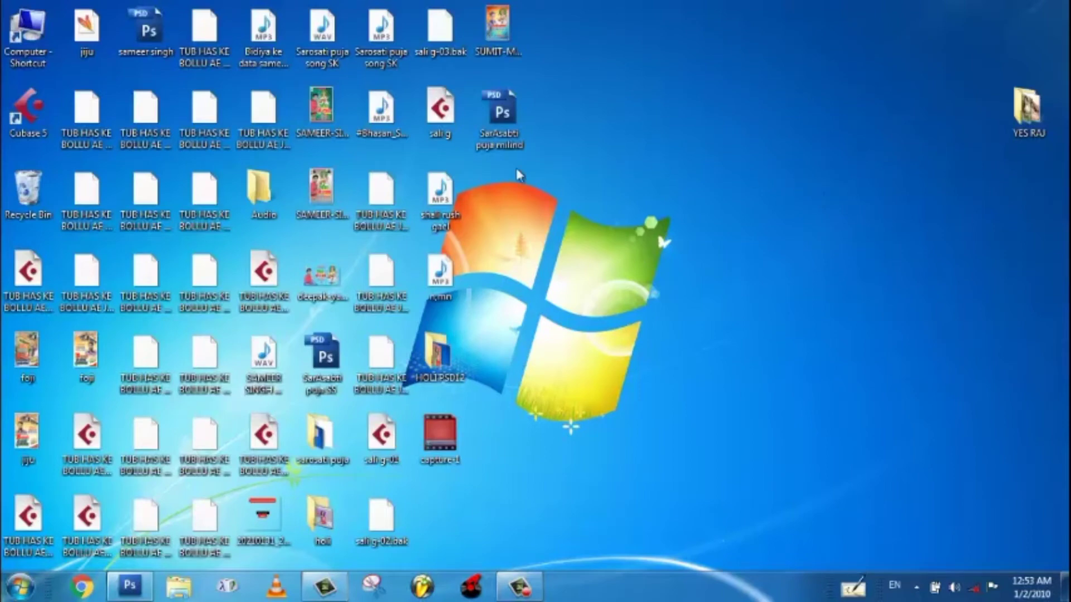
View the finished devotional song poster from the desktop at full size and close the viewer
drag(501, 42, 560, 42)
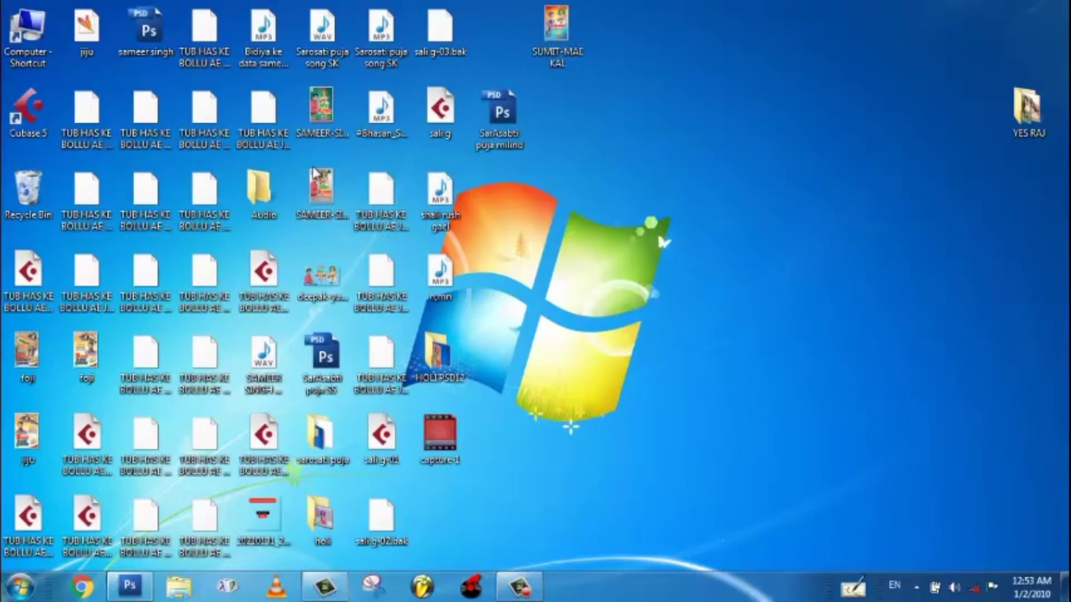
click(315, 191)
double_click(315, 191)
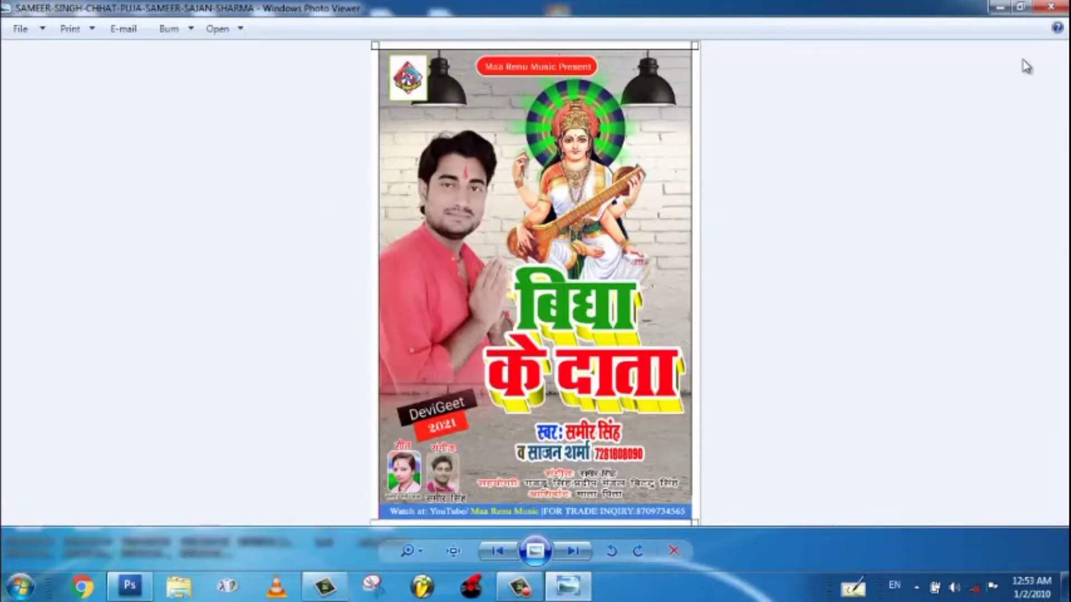
click(1039, 6)
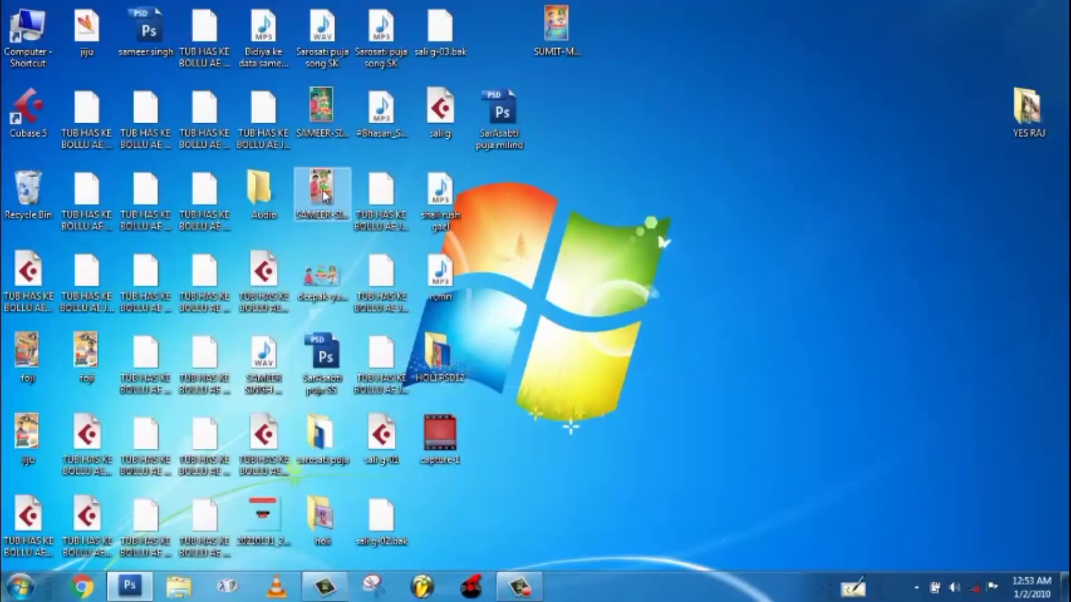
Open the finished poster JPG from the desktop in Photoshop and place its window over the Untitled-1 document
drag(323, 195, 545, 325)
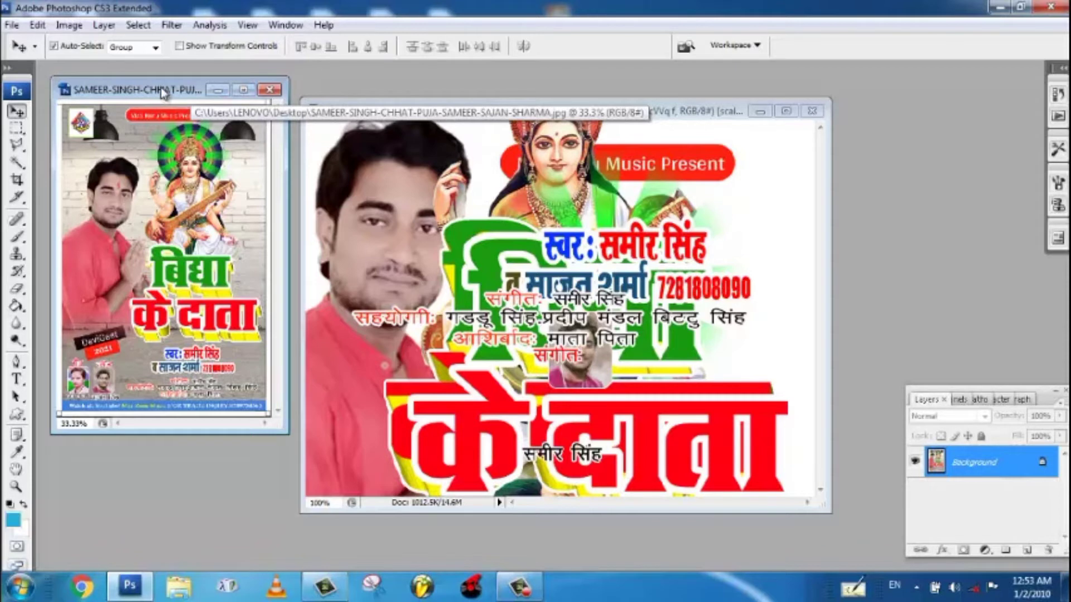
drag(160, 90, 507, 122)
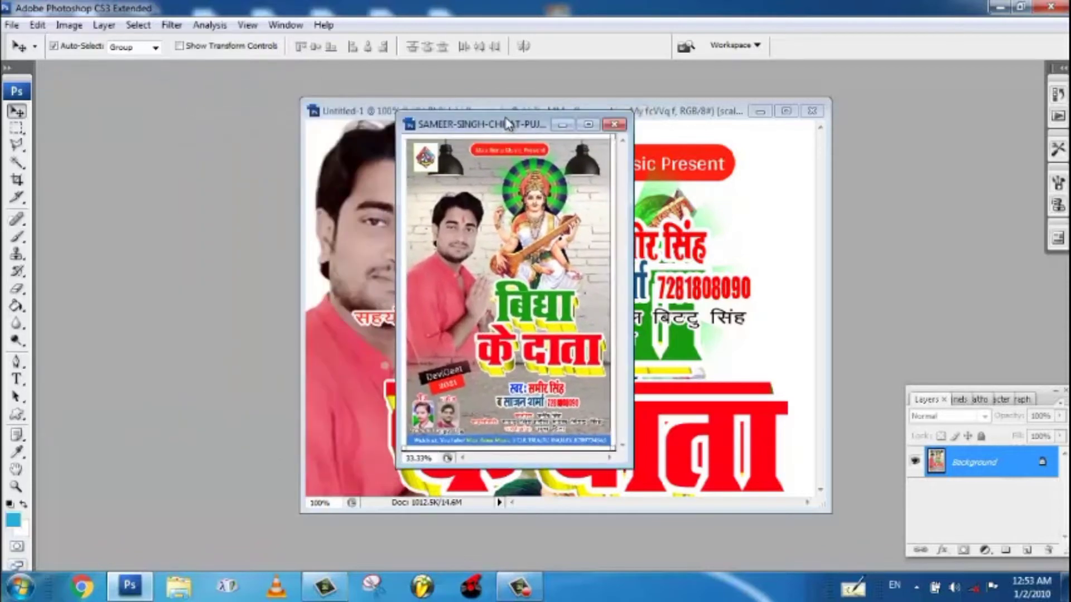
Check the poster's pixel dimensions, document size and resolution in Image Size without changing them
right_click(507, 123)
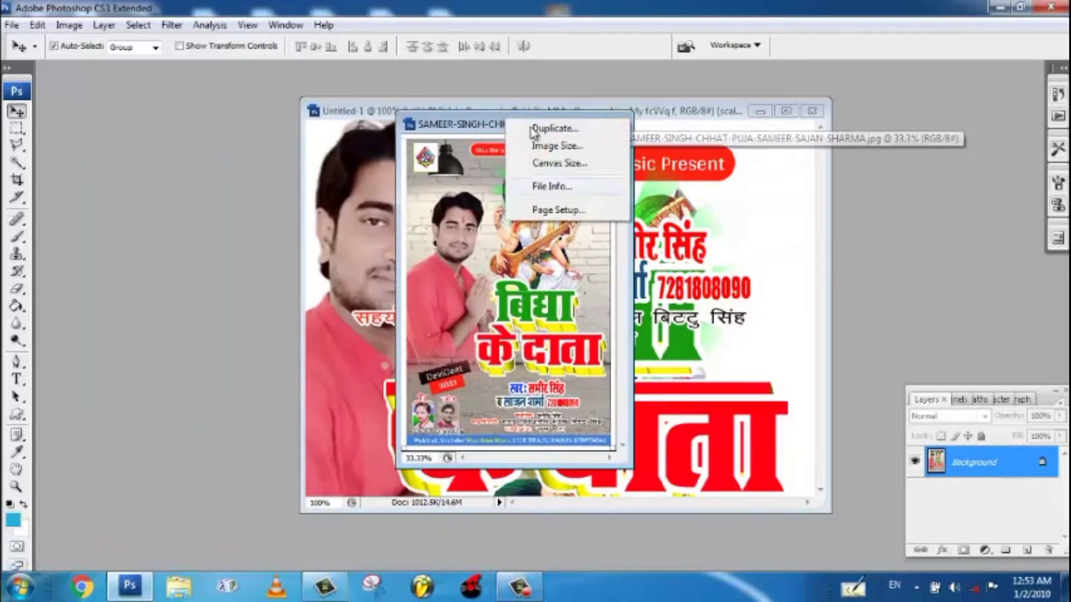
click(476, 129)
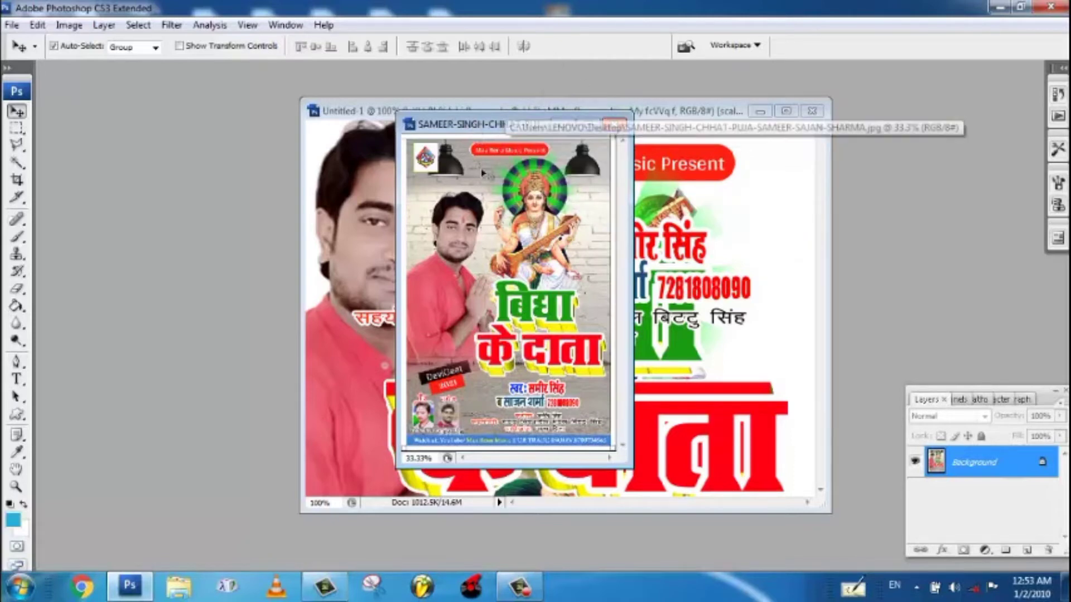
right_click(523, 127)
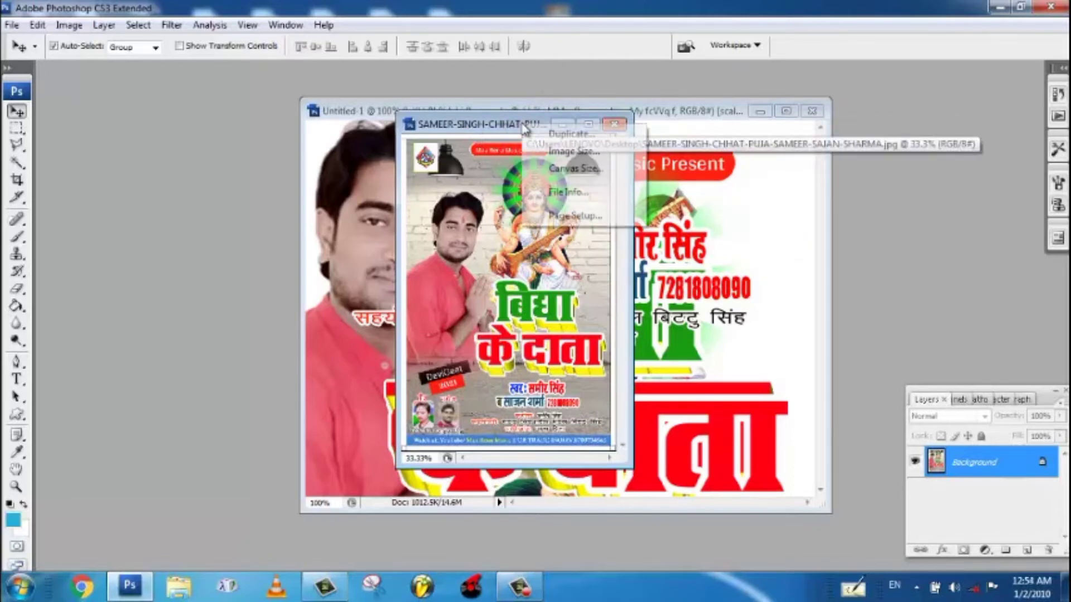
click(585, 155)
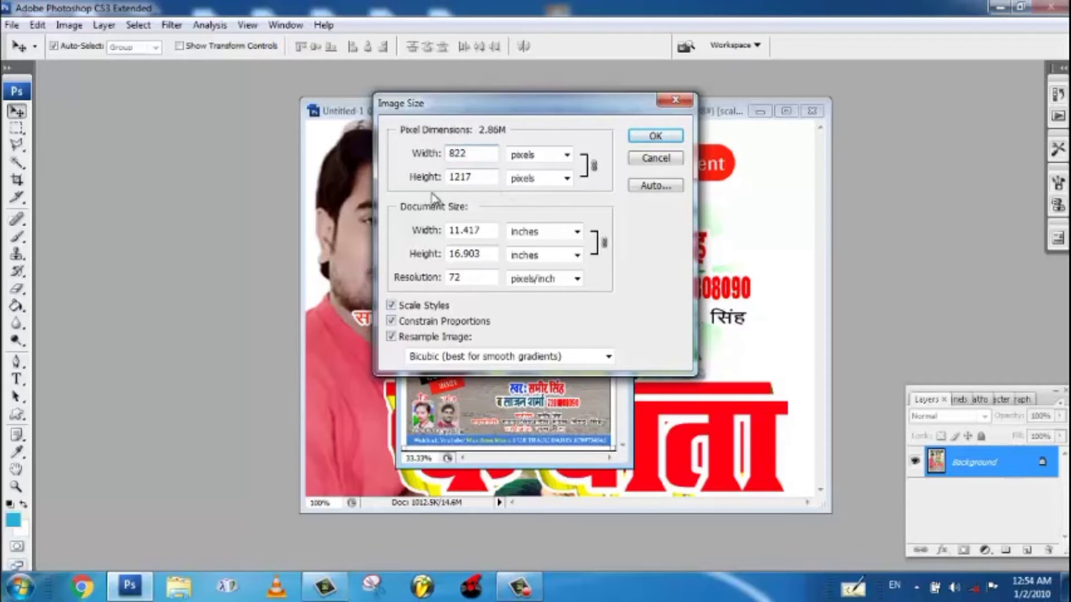
click(675, 101)
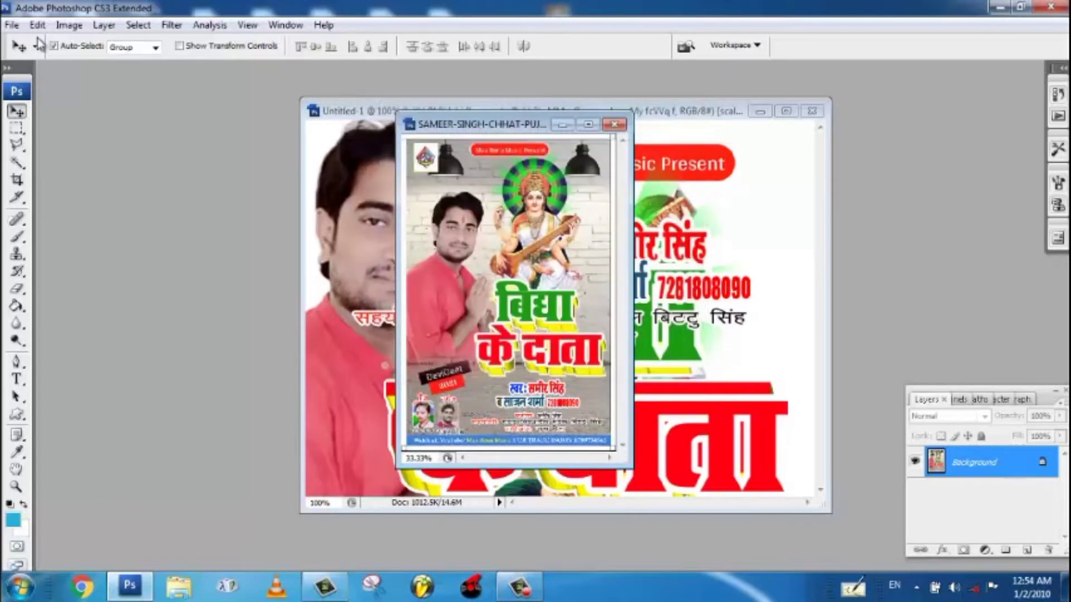
click(12, 25)
mouse_move(63, 121)
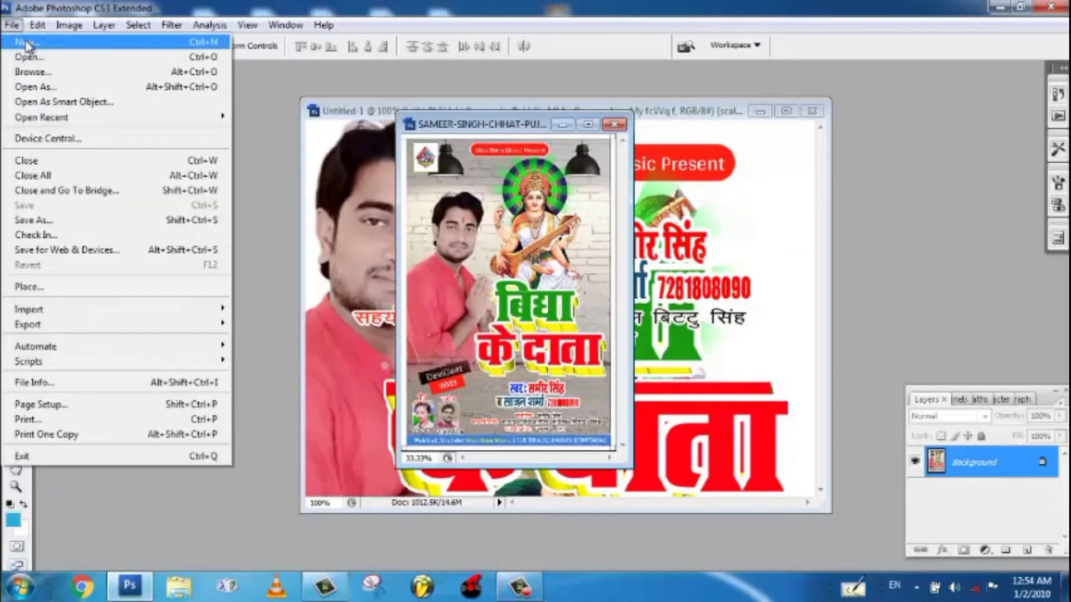
click(198, 46)
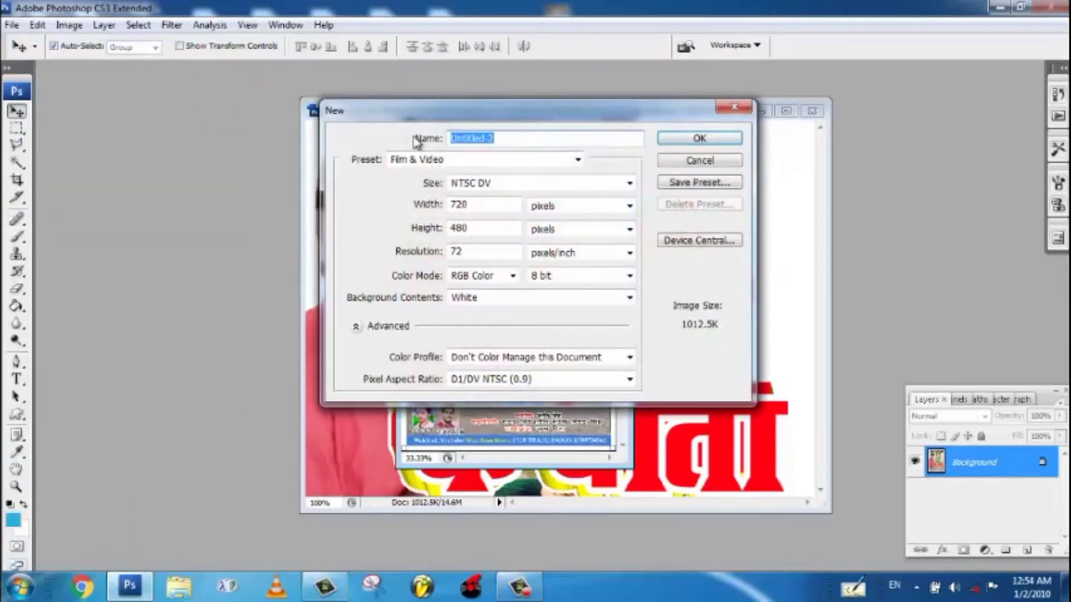
click(478, 206)
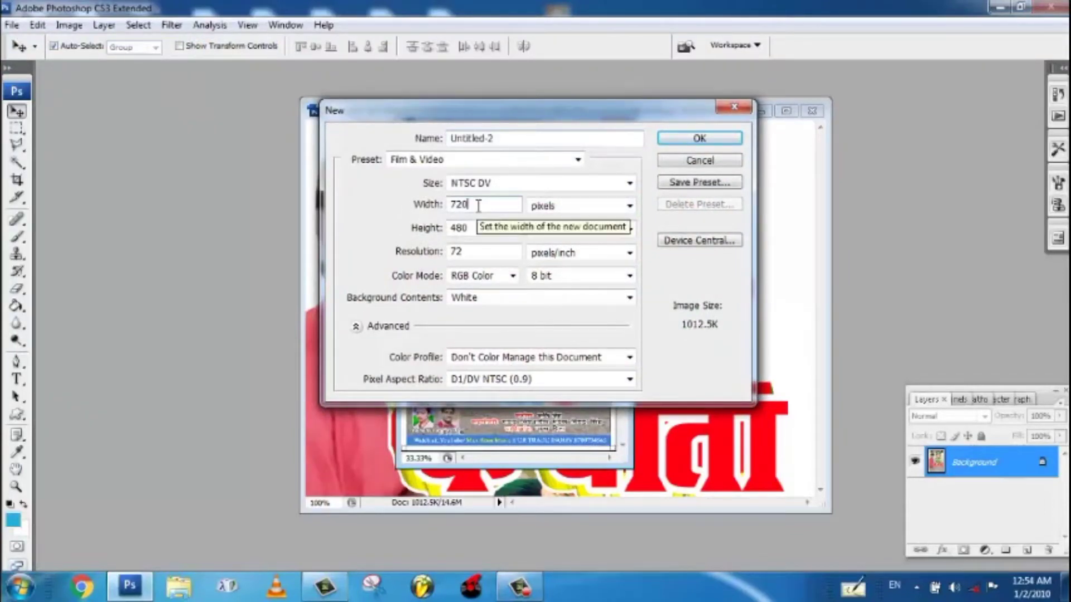
key(BackSpace)
key(BackSpace)
key(BackSpace)
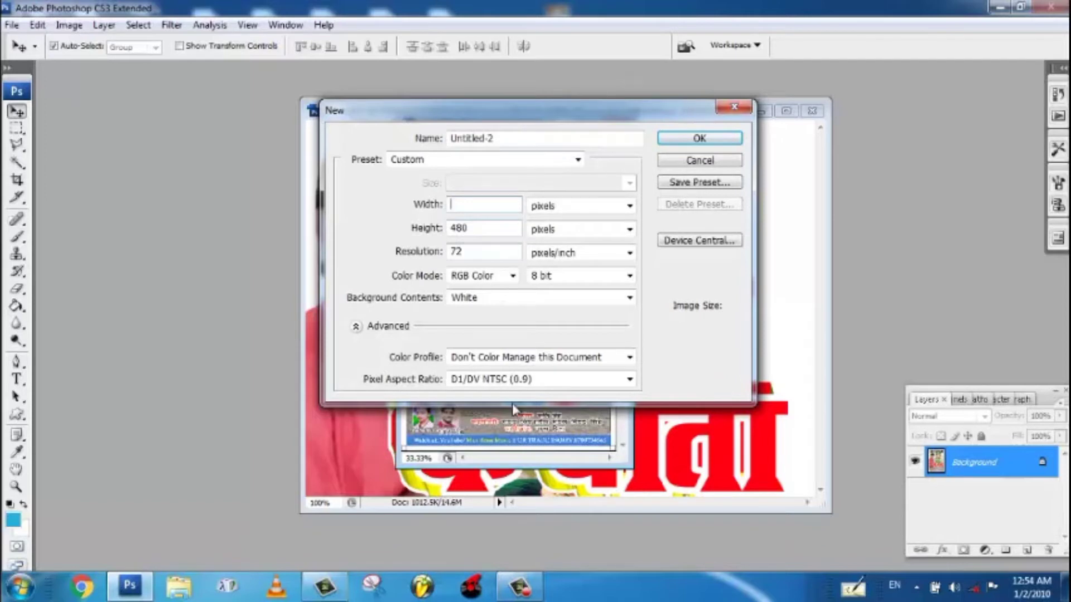
click(711, 161)
Copy the poster's pixel width value from Image Size and leave the image unresized
right_click(540, 126)
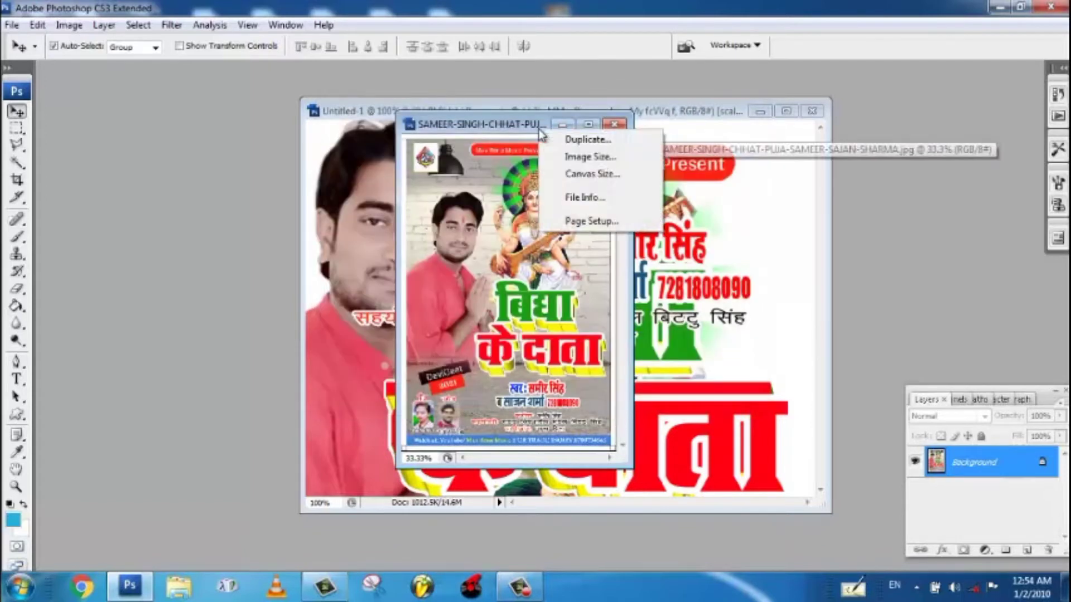
click(590, 157)
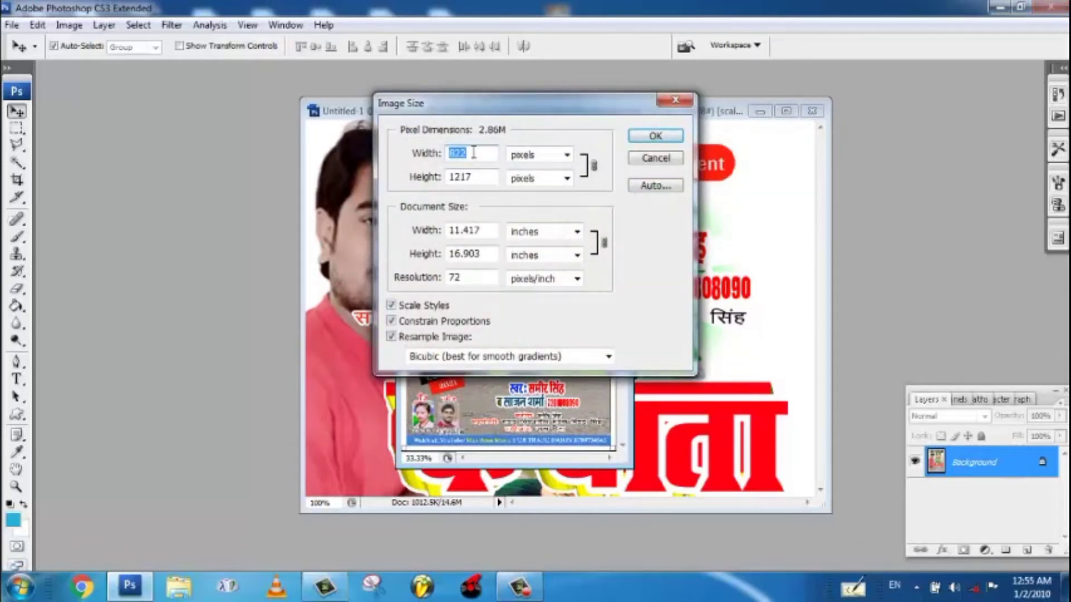
click(472, 153)
double_click(456, 161)
right_click(478, 153)
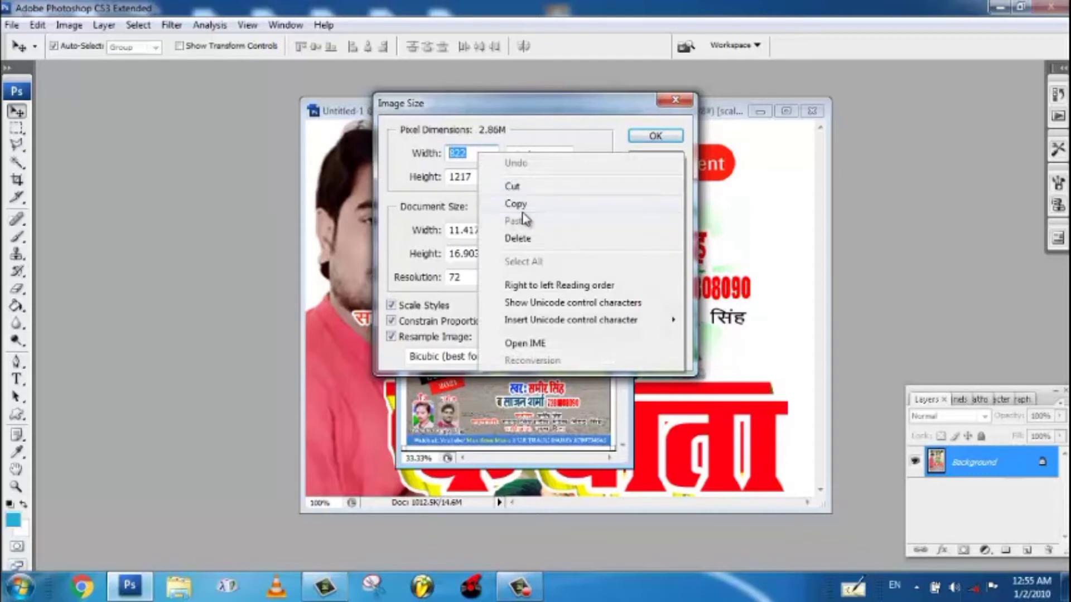
click(549, 205)
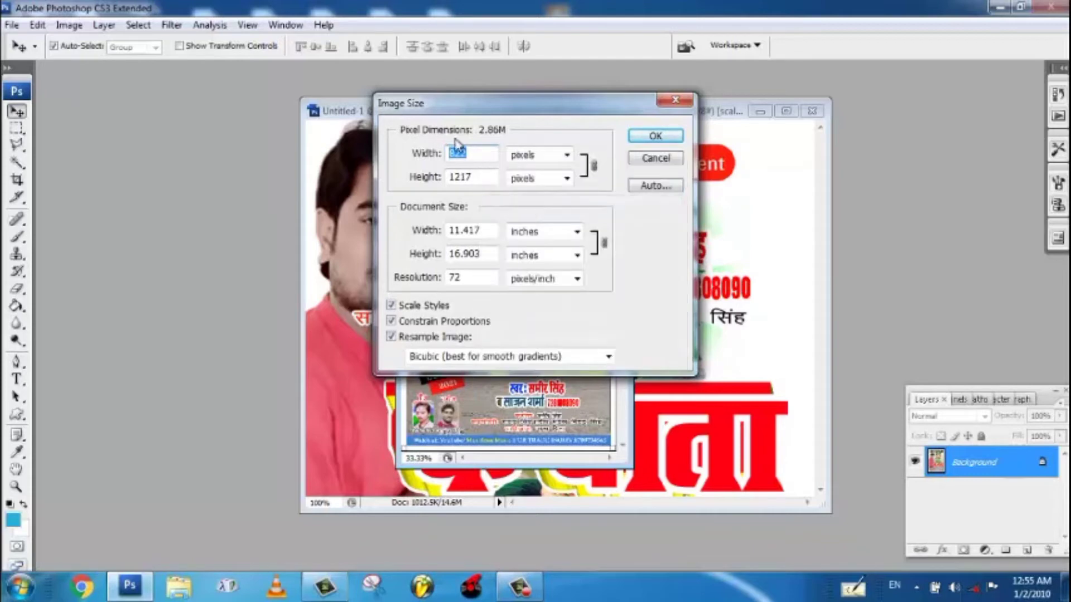
click(675, 101)
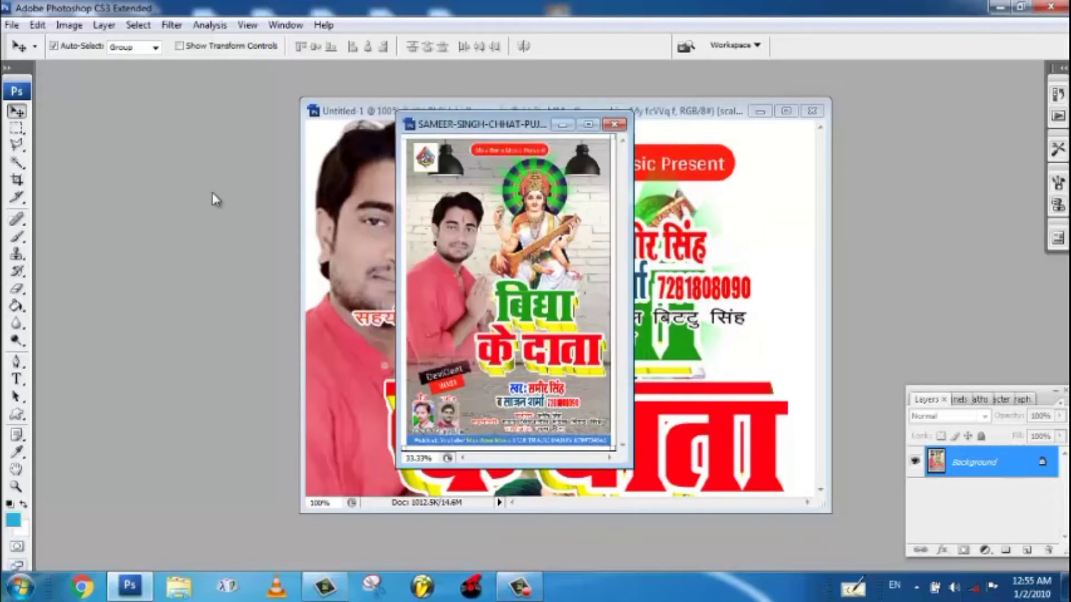
Start a new document and set its width to 822 pixels using the copied value
click(12, 26)
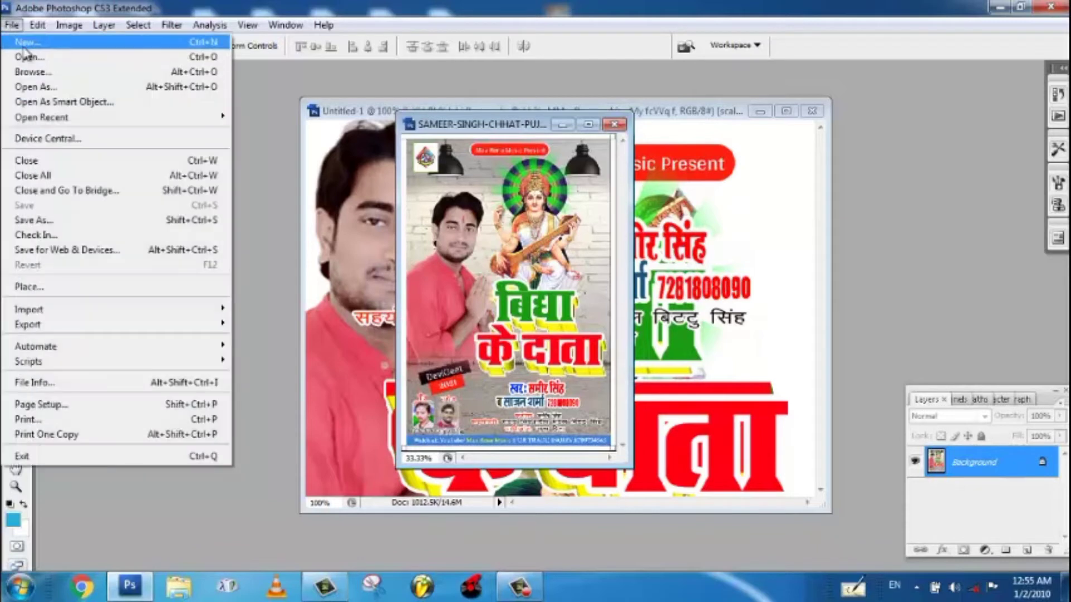
click(25, 43)
click(487, 205)
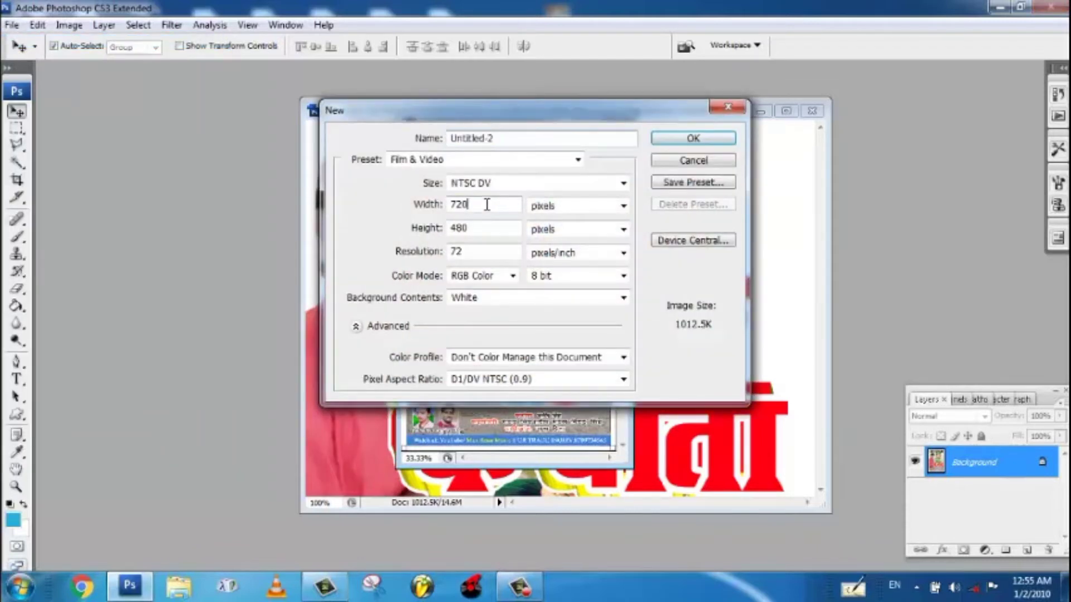
key(BackSpace)
key(BackSpace)
key(BackSpace)
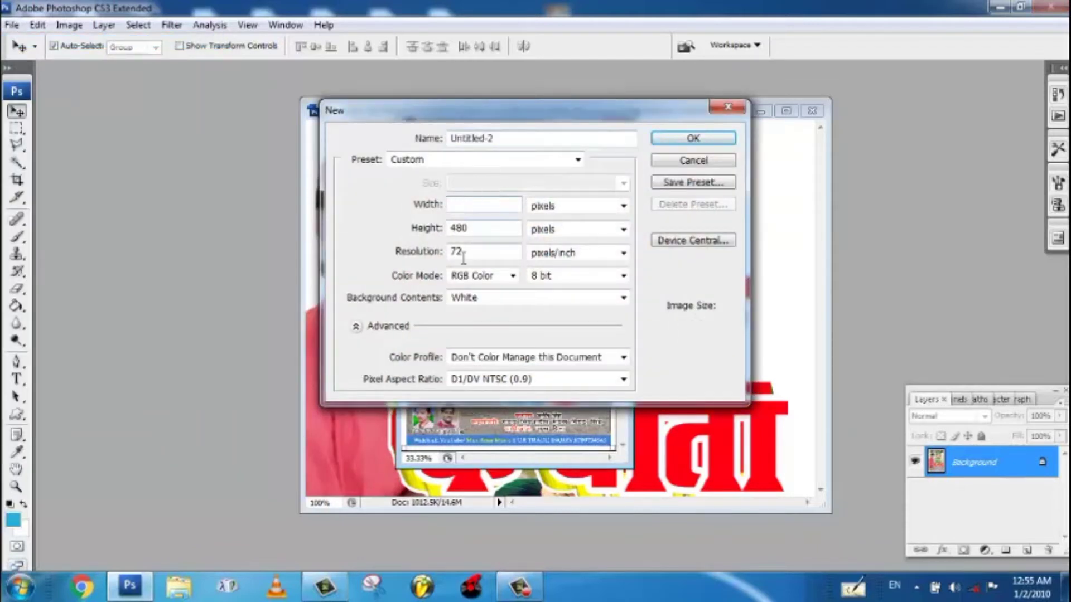
click(463, 253)
click(517, 229)
right_click(467, 205)
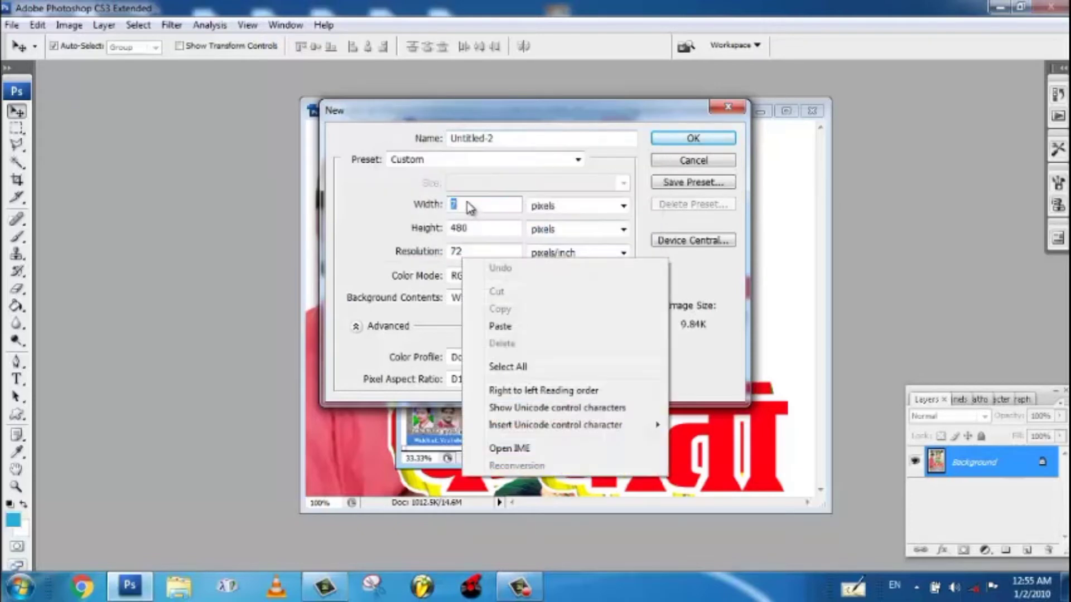
click(469, 204)
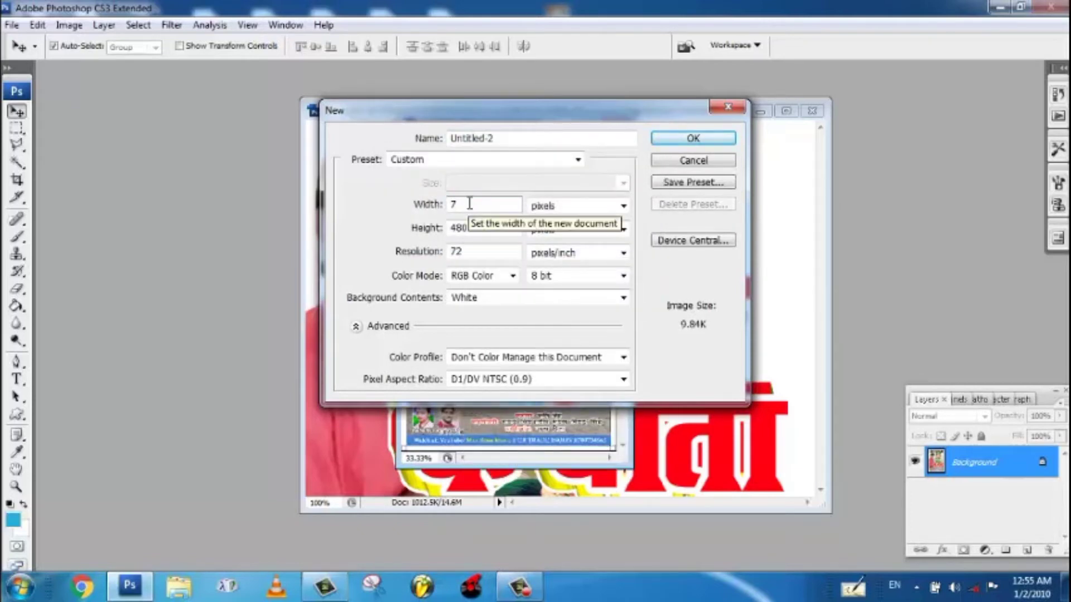
key(BackSpace)
right_click(468, 204)
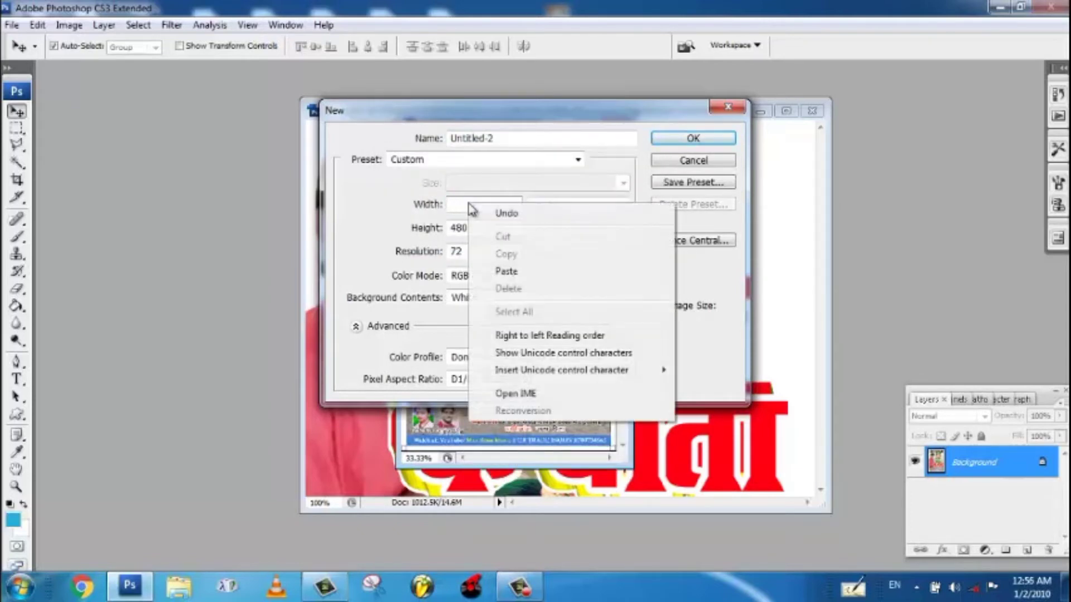
click(506, 272)
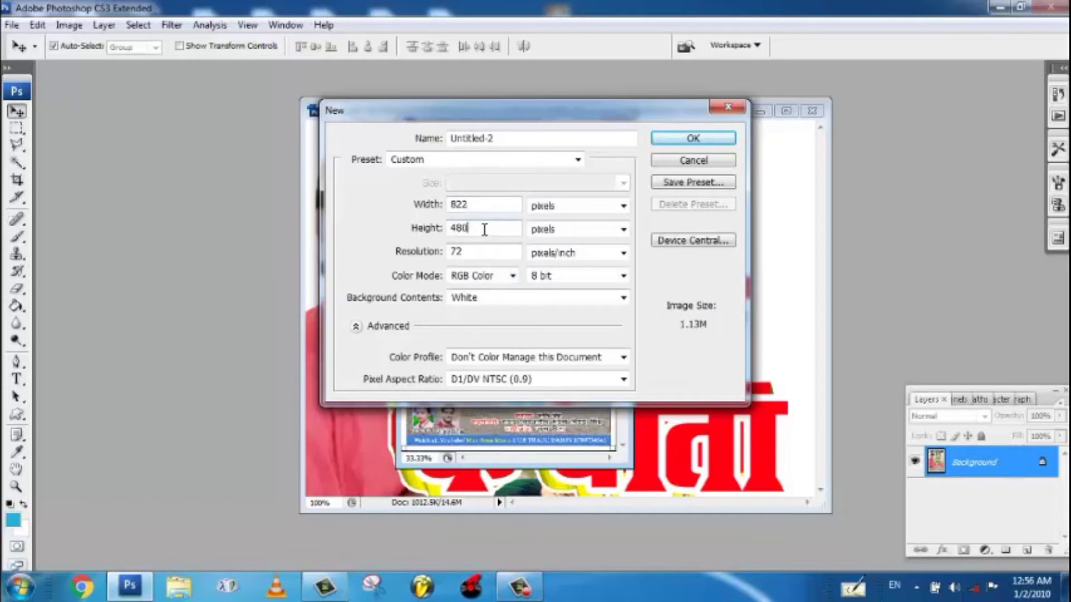
Set the new document's height to 1217 pixels, create it and dismiss the pixel aspect ratio notice
key(BackSpace)
key(BackSpace)
key(BackSpace)
text(1217)
click(674, 140)
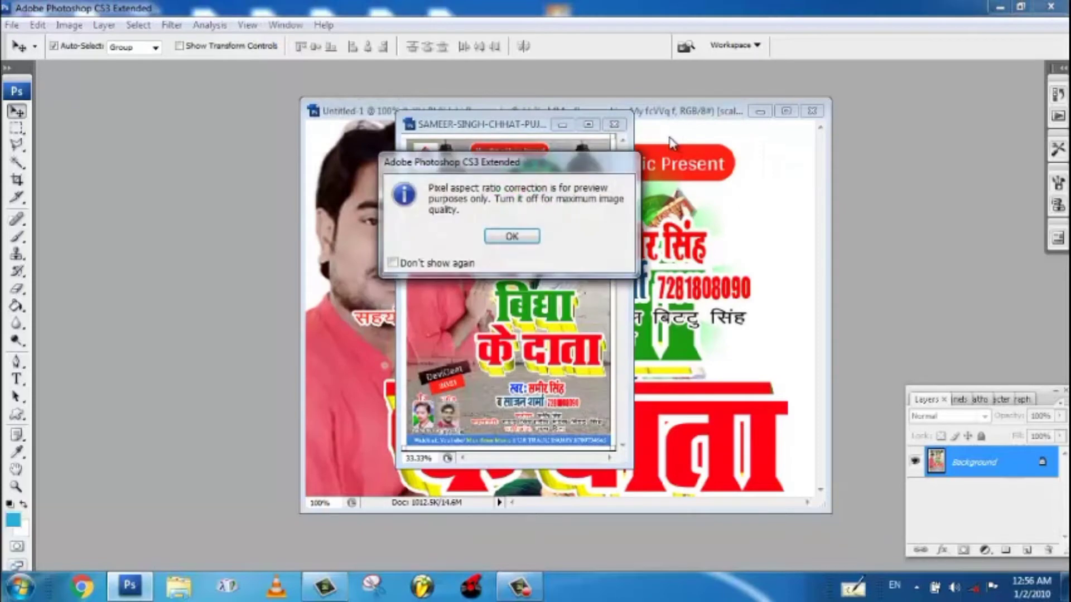
click(527, 239)
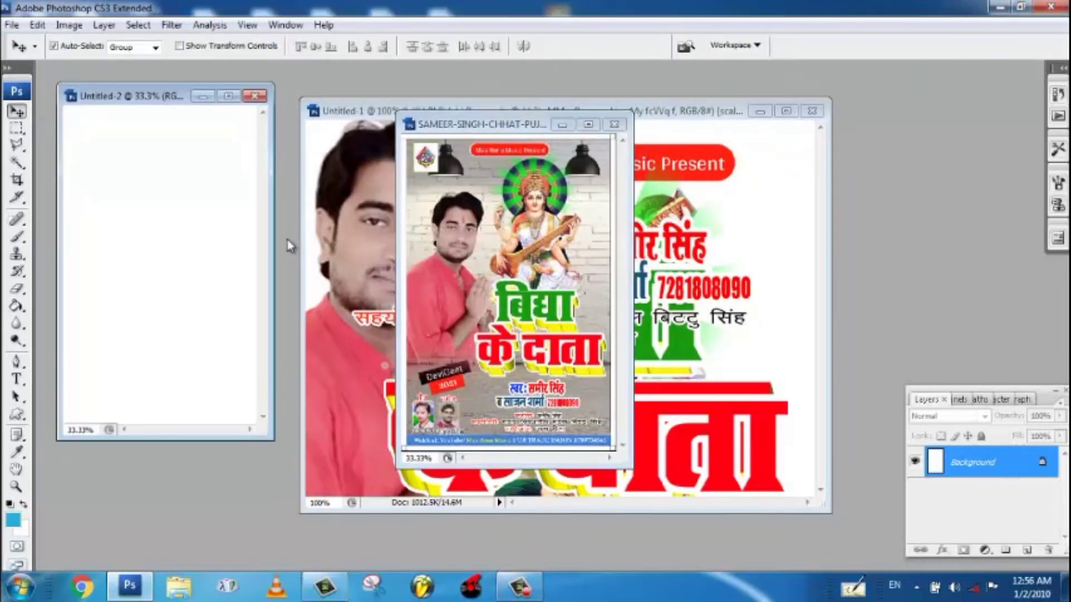
Maximize the new blank document's window and enlarge its view to 50%
drag(137, 105, 282, 126)
click(374, 118)
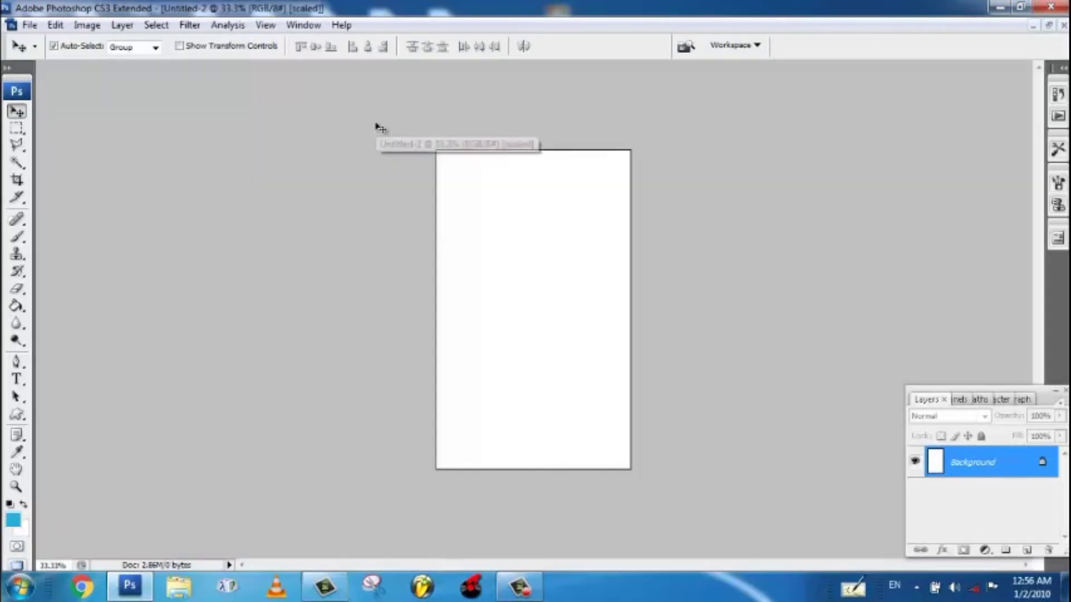
click(17, 486)
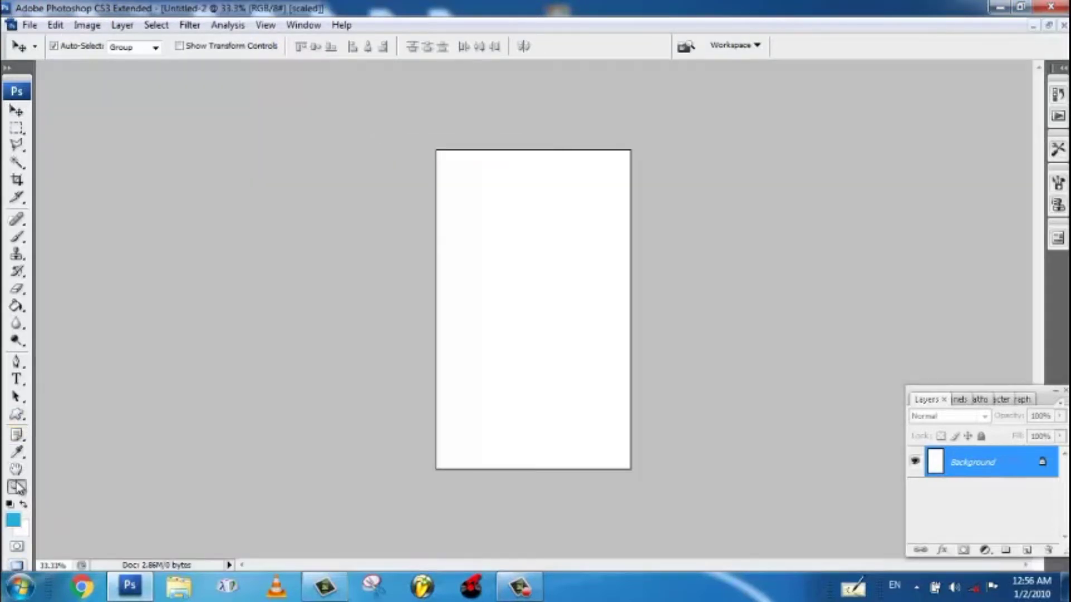
click(505, 210)
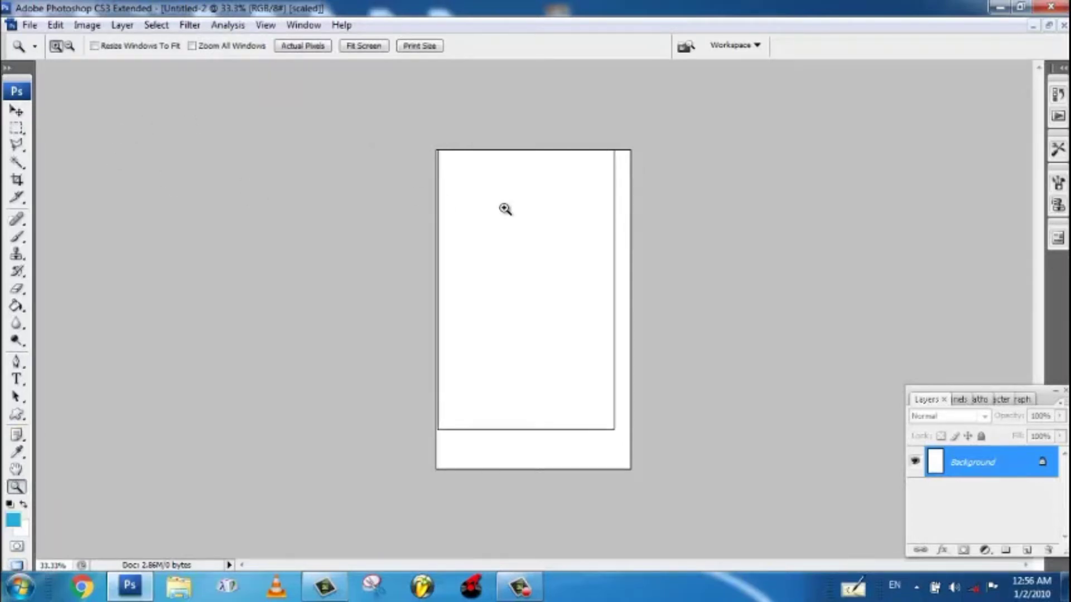
Convert the locked Background into a regular layer, keeping the default name Layer 0 and Normal mode
click(16, 110)
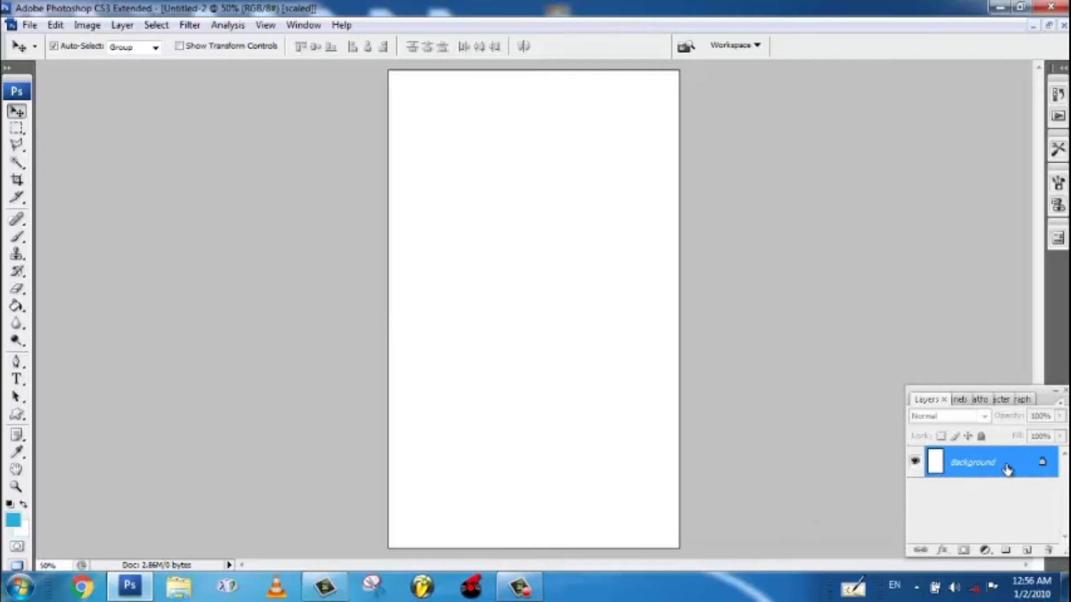
double_click(1042, 470)
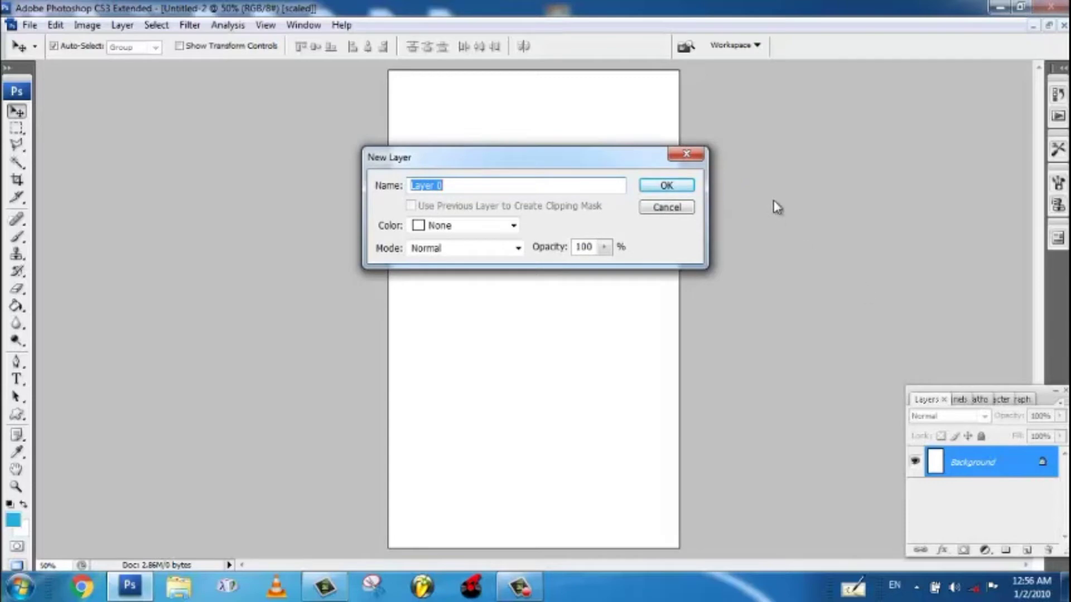
click(678, 187)
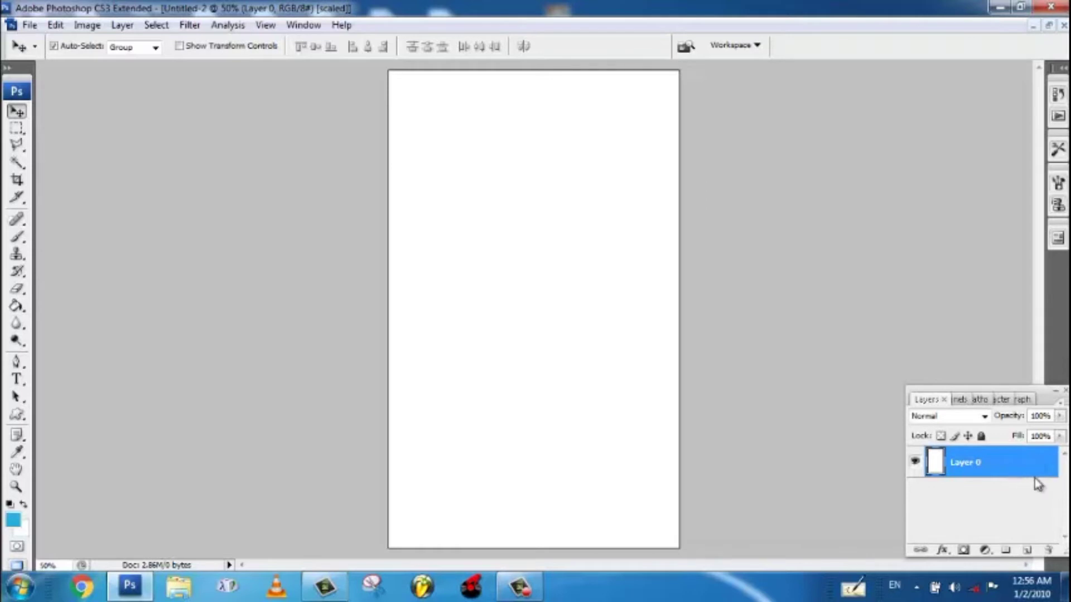
click(17, 128)
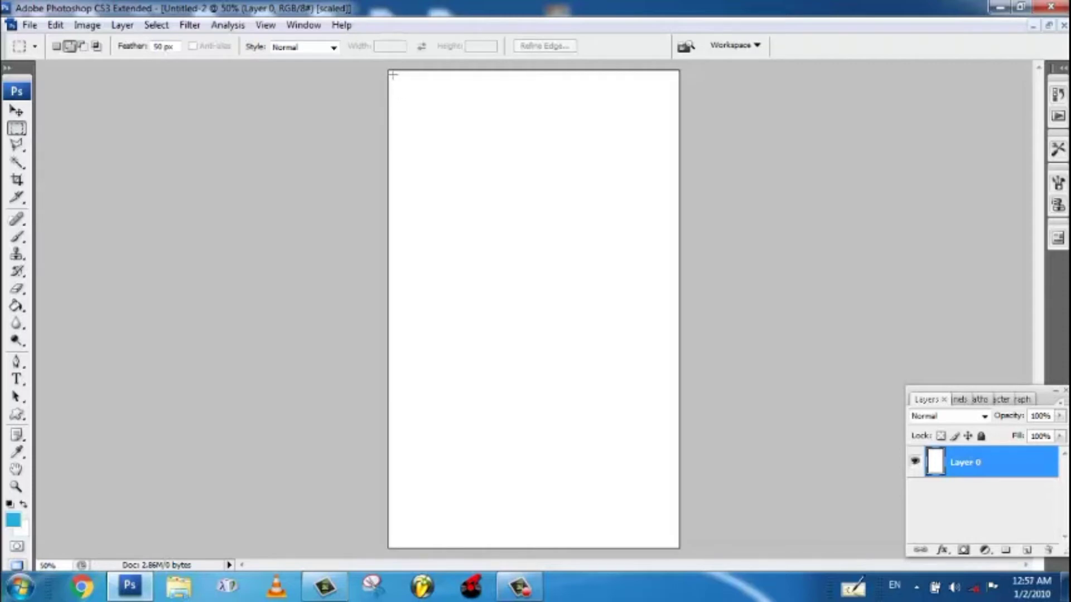
drag(393, 74, 673, 542)
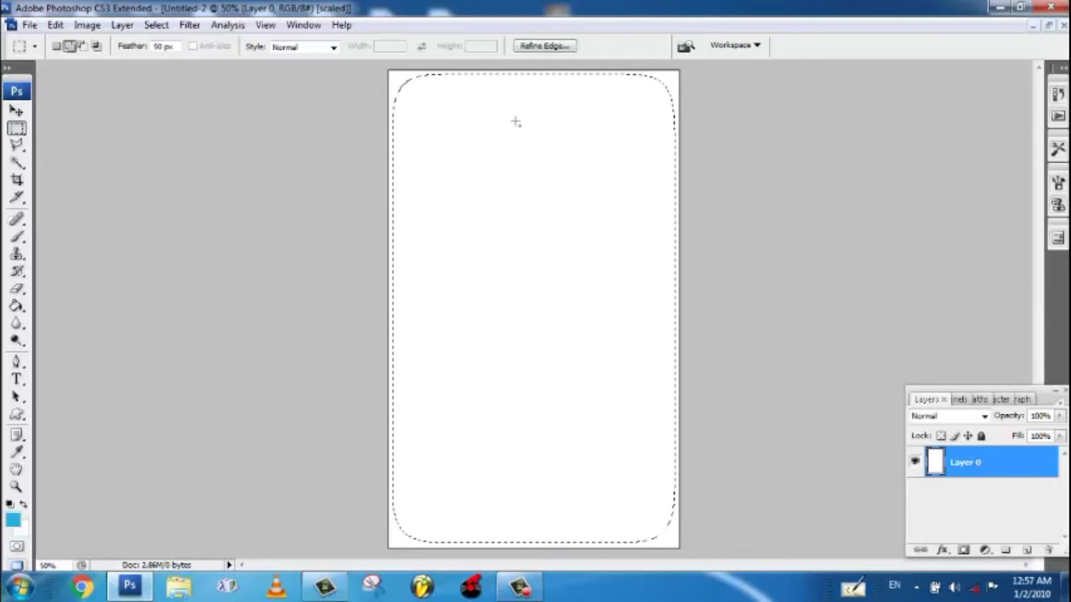
key(Delete)
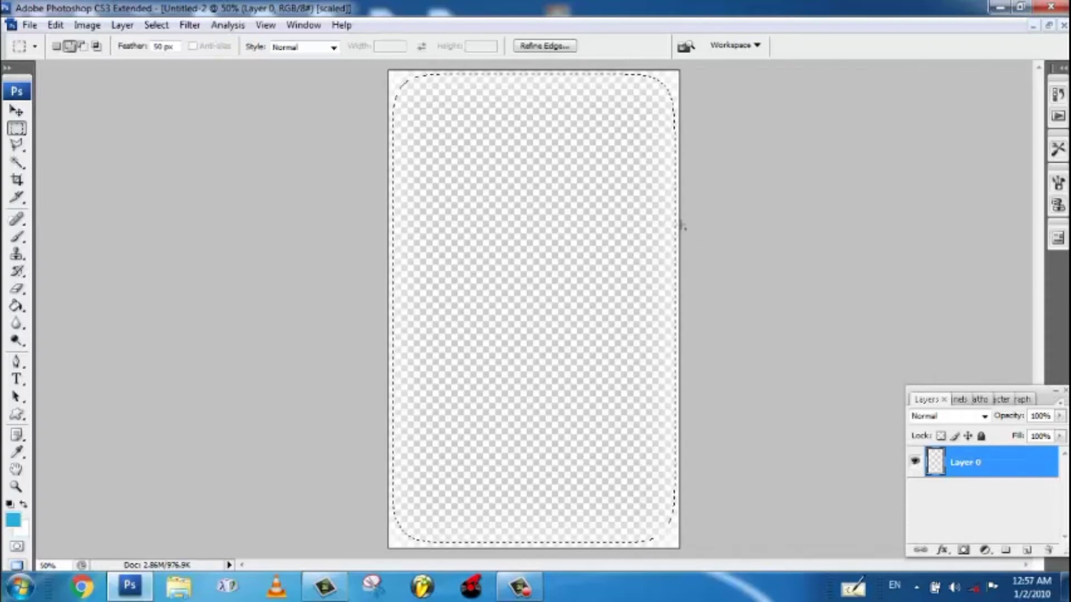
key(ctrl+z)
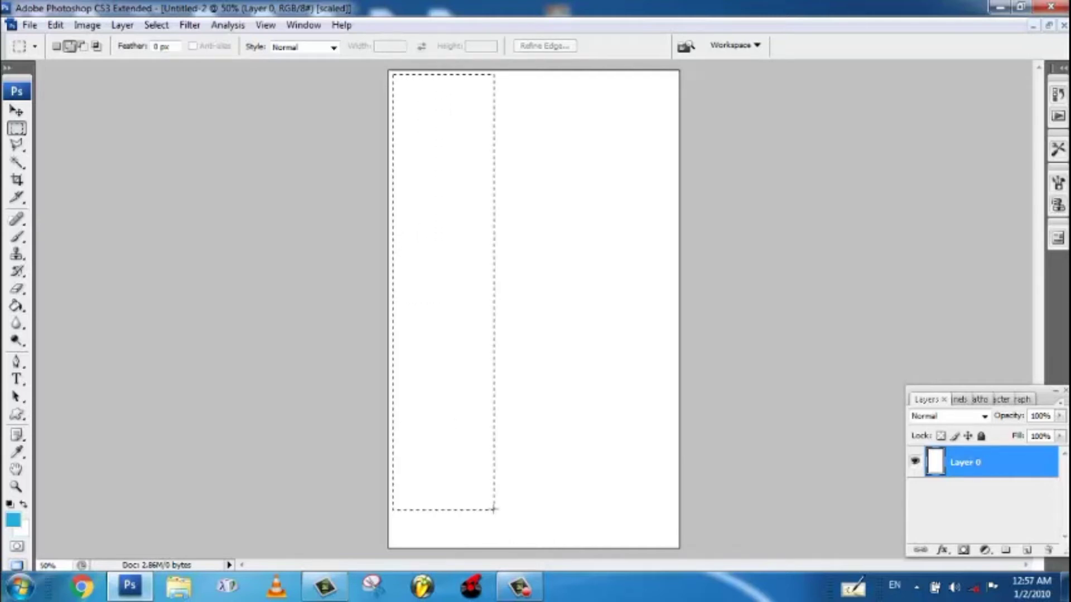
Clear Layer 0's interior using a 0 px feather rectangular selection just inside the canvas edges, keeping a thin white border, and deselect
drag(563, 540, 657, 535)
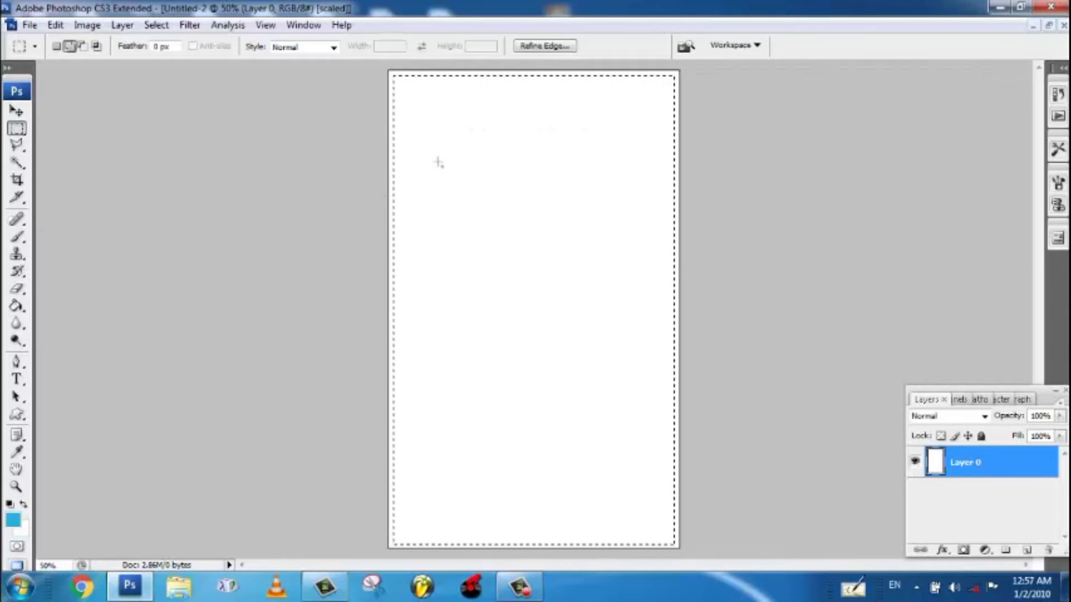
click(17, 113)
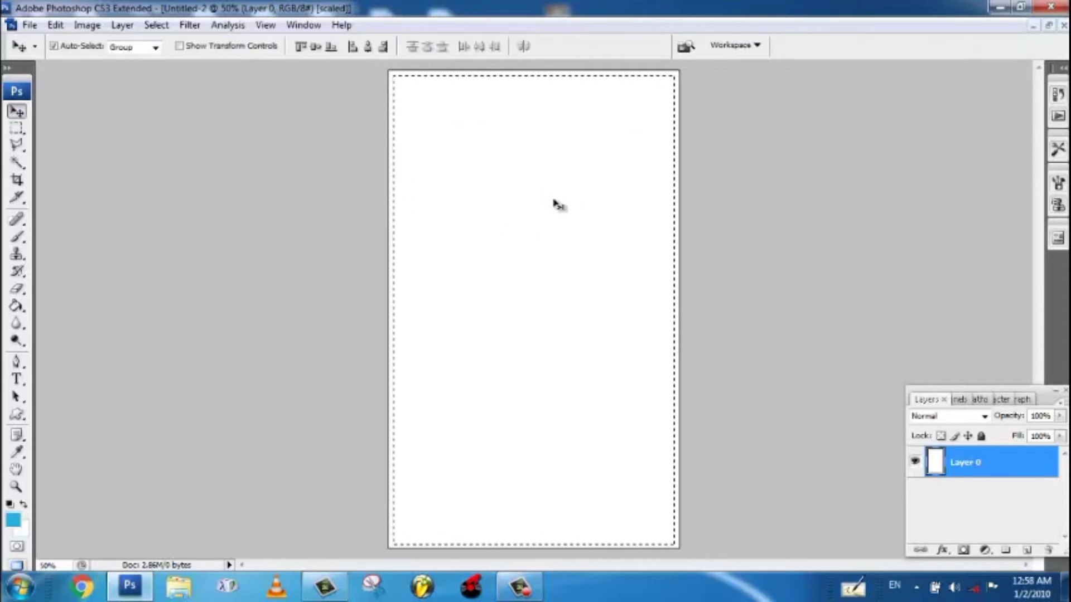
key(Delete)
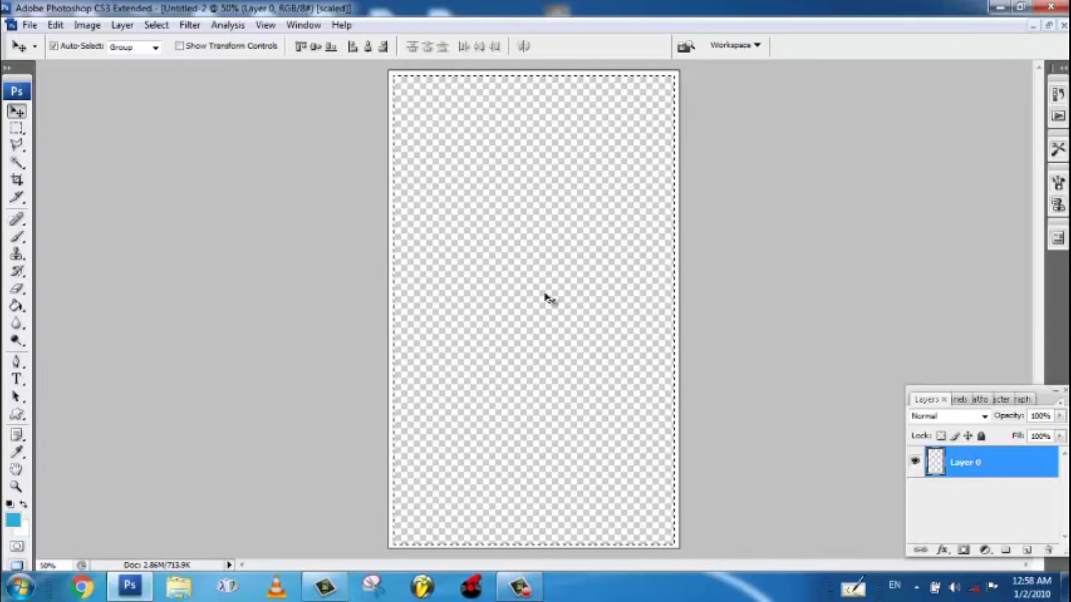
key(ctrl+d)
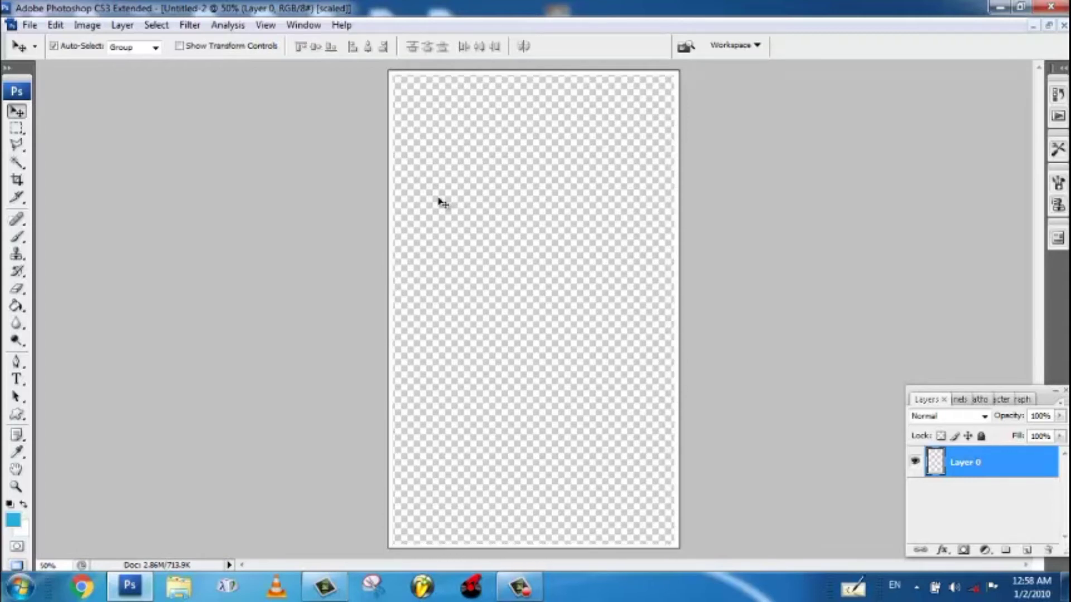
Restore the document to a floating window and browse for an image to open in the Pins folder under image all on Local Disk (E:)
click(1048, 26)
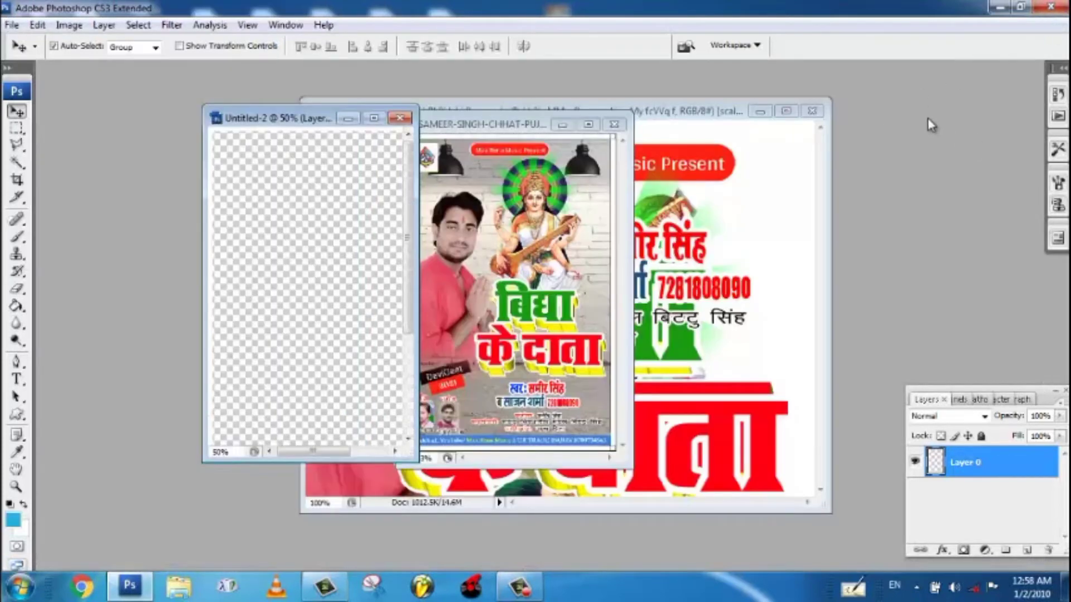
key(ctrl+o)
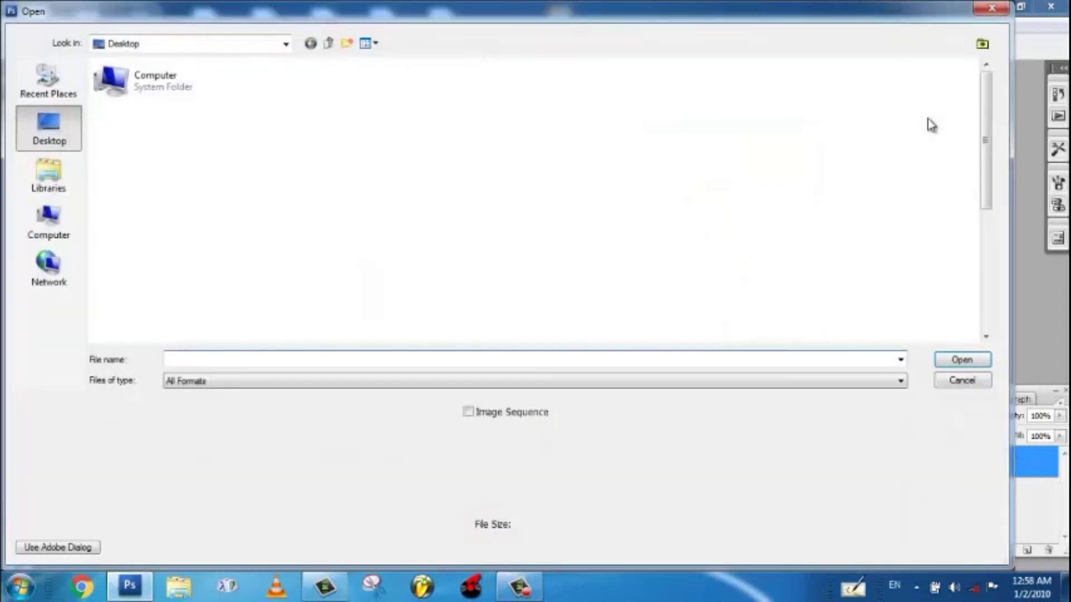
double_click(496, 82)
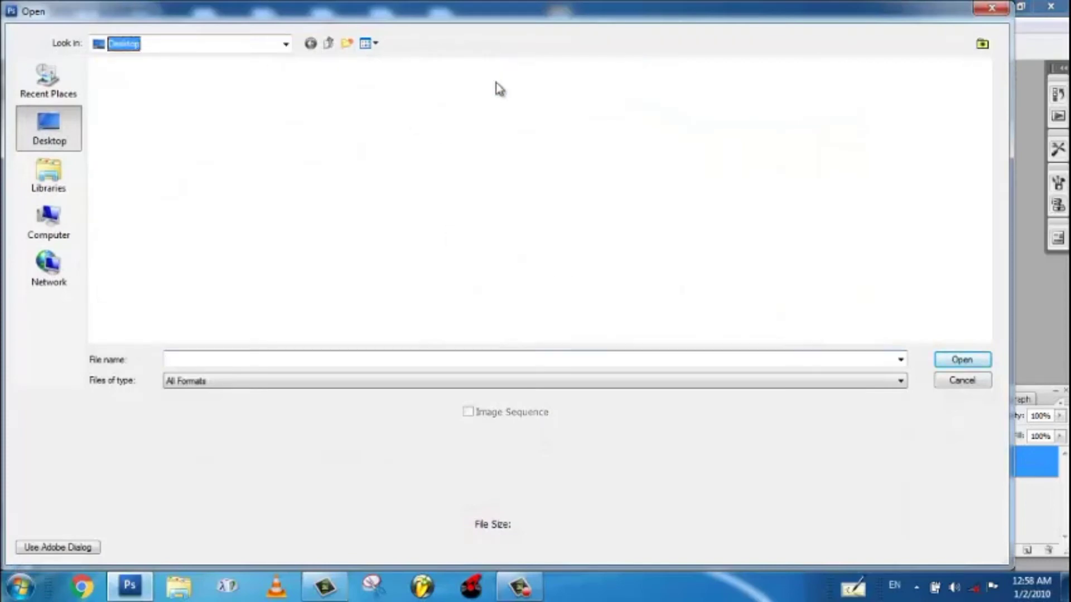
click(512, 107)
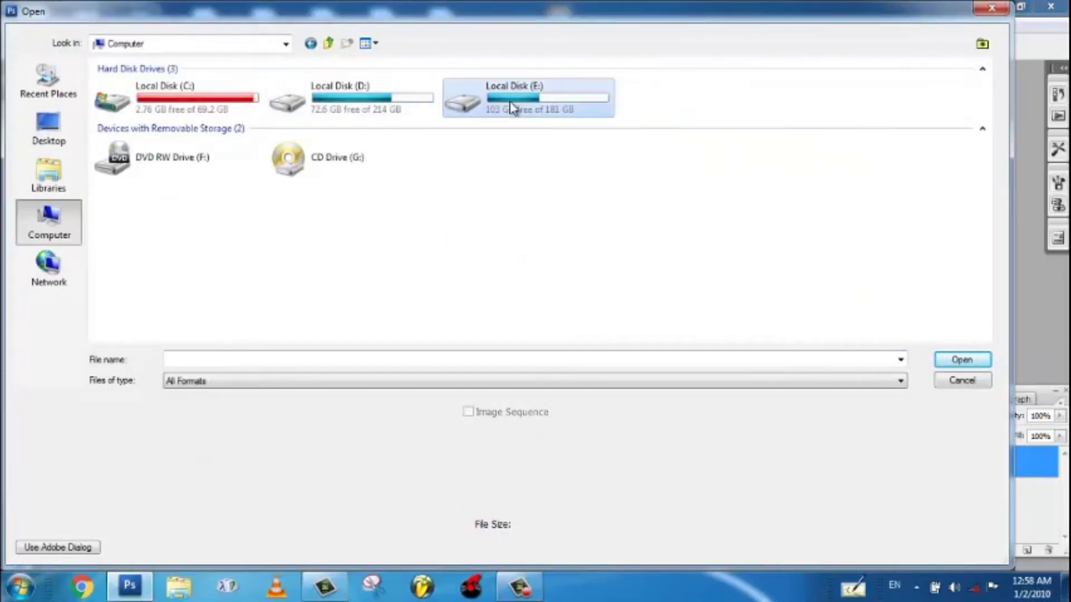
double_click(512, 106)
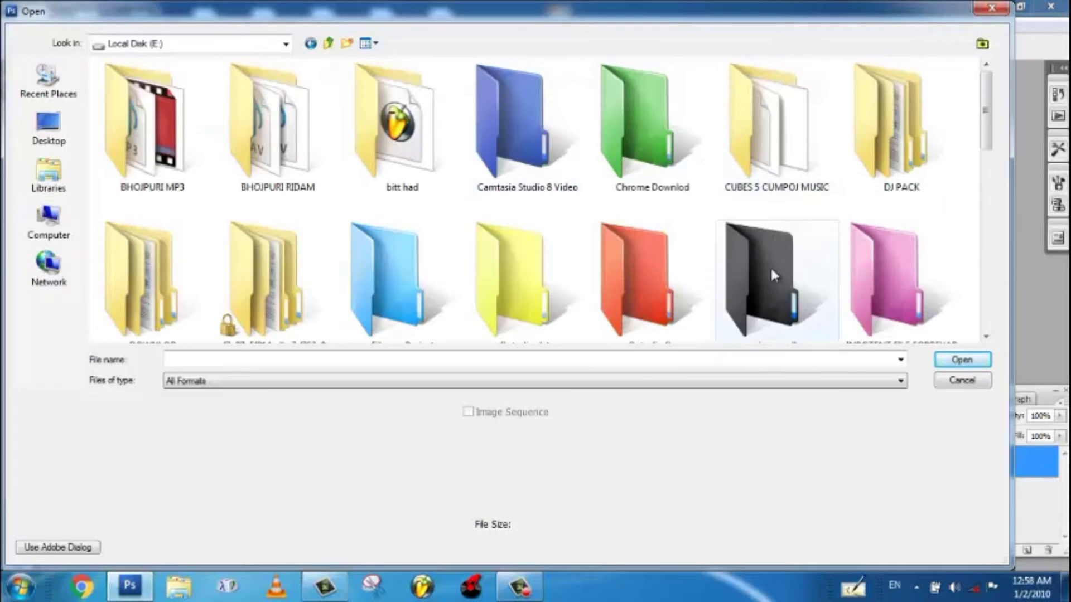
double_click(771, 271)
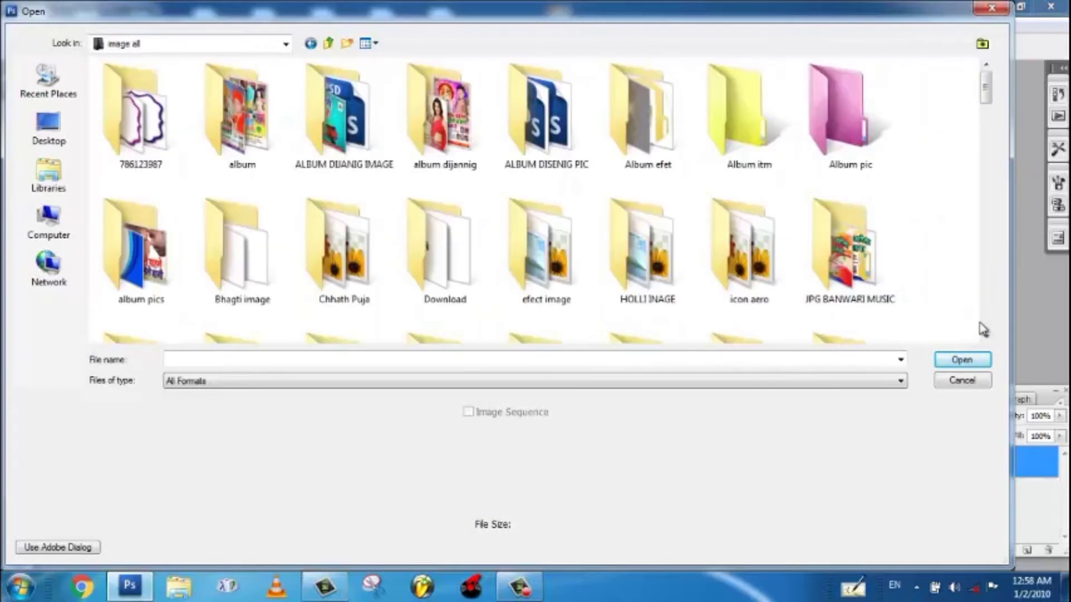
click(986, 337)
click(986, 337)
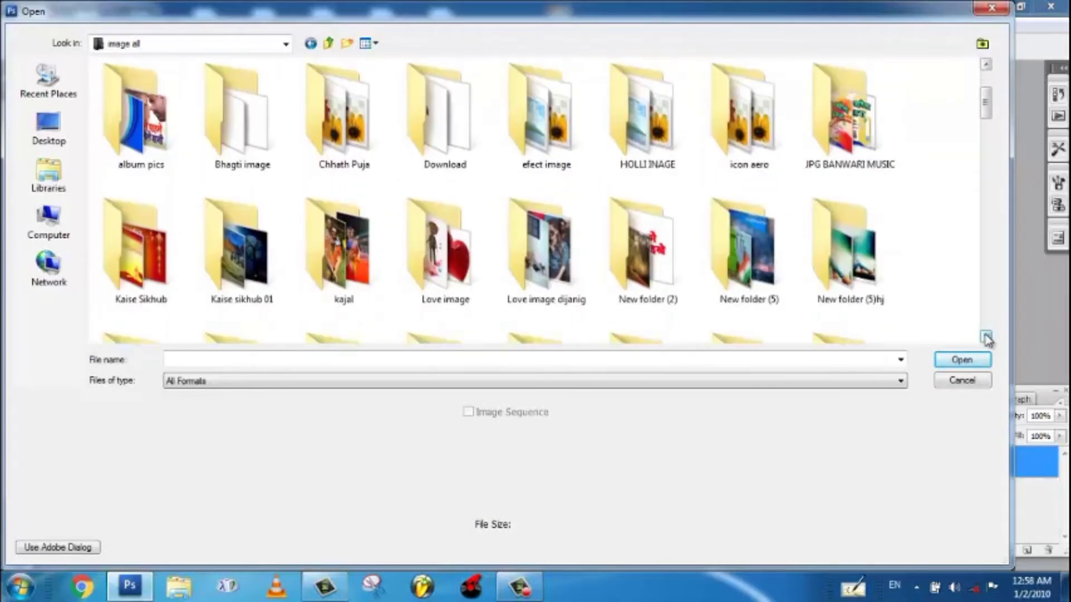
click(986, 337)
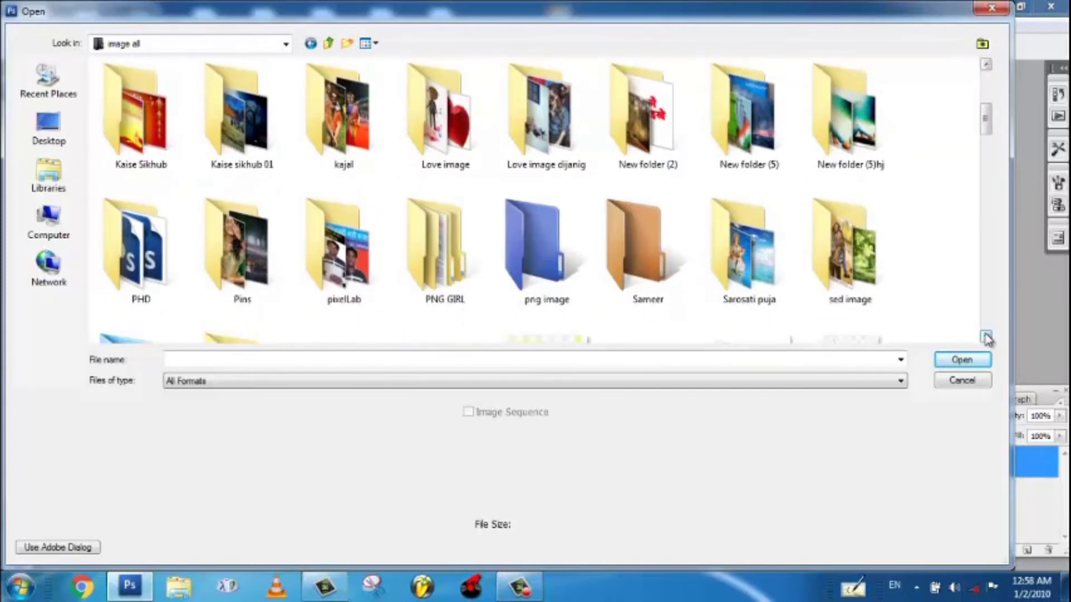
double_click(262, 256)
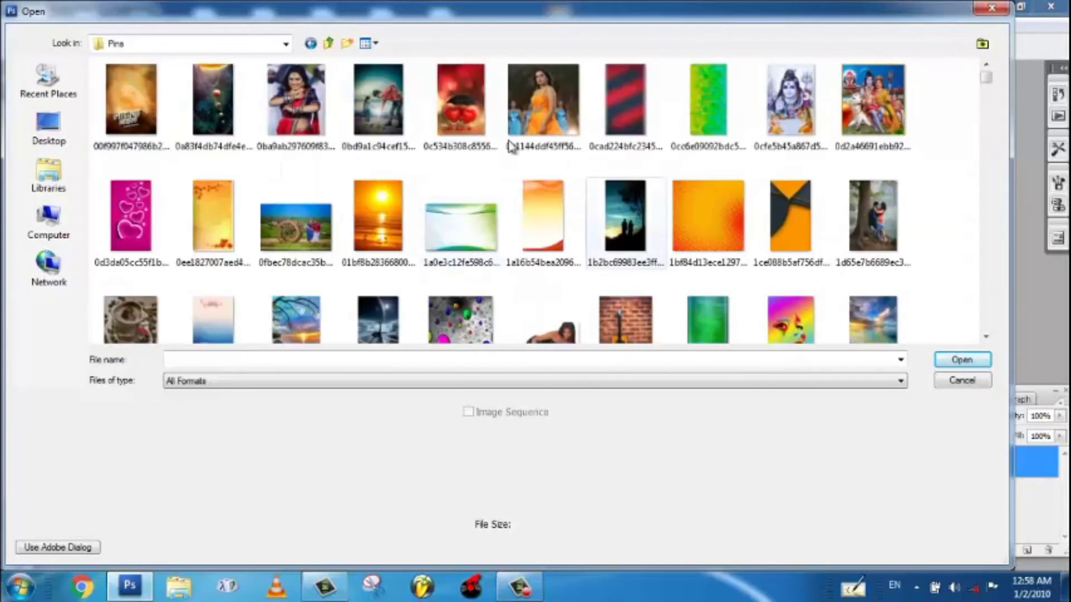
Open the orange mosaic background image 4fd013f13fcfdd51f829b4bcf24d13bf from the Pins folder
click(986, 337)
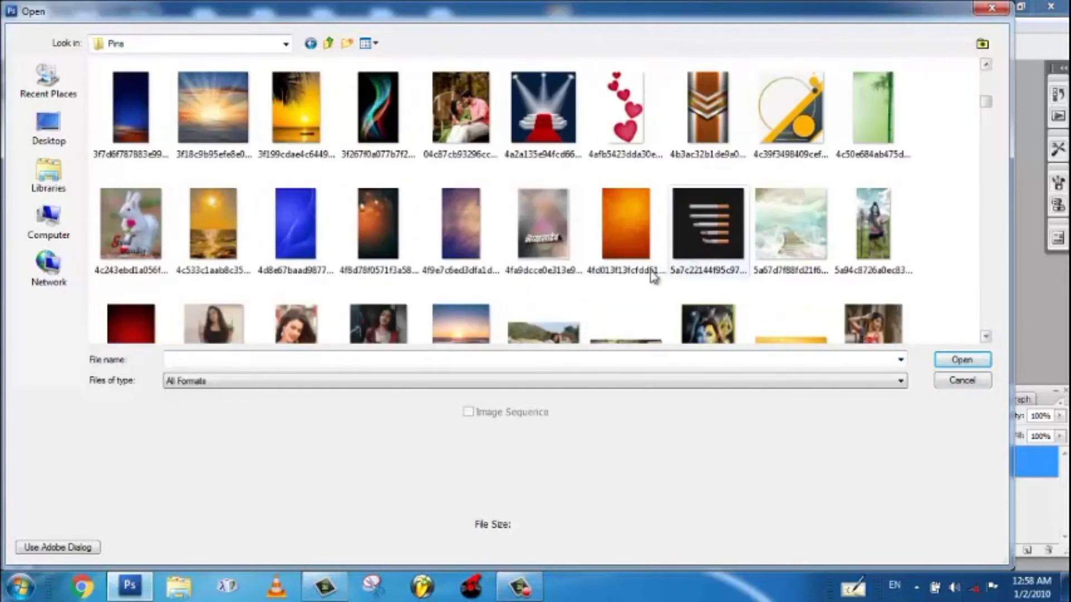
click(636, 240)
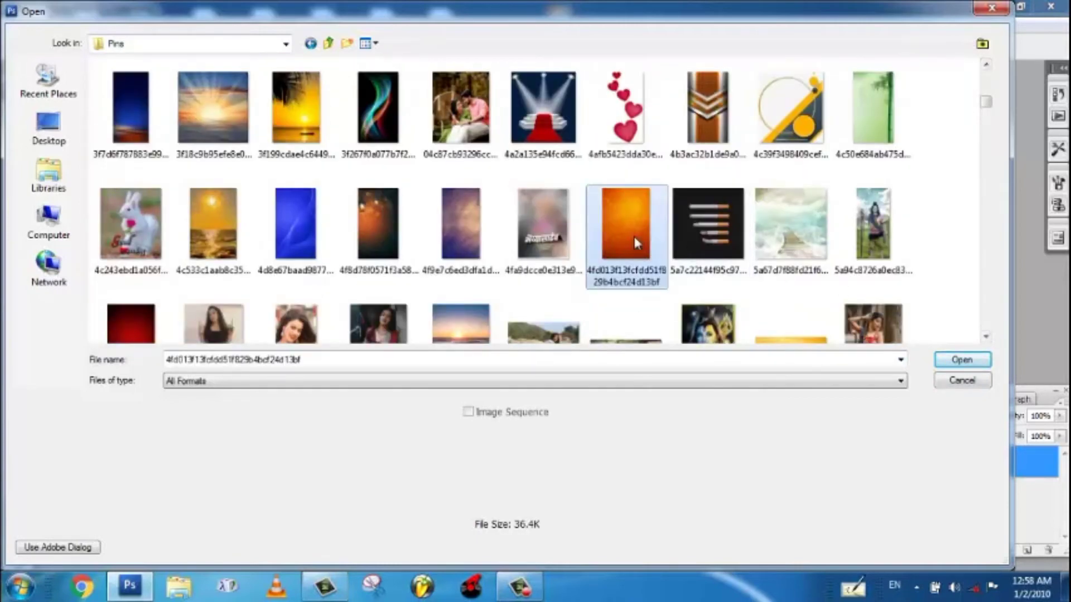
click(960, 360)
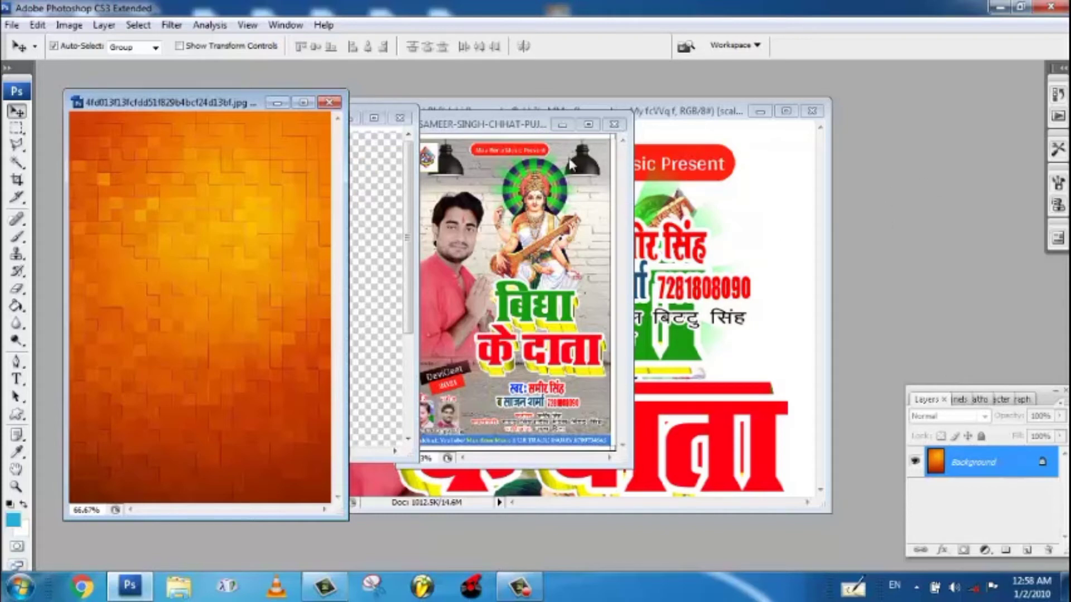
Minimize the finished poster's window and copy the orange mosaic background into Untitled-2 as a new layer
click(517, 129)
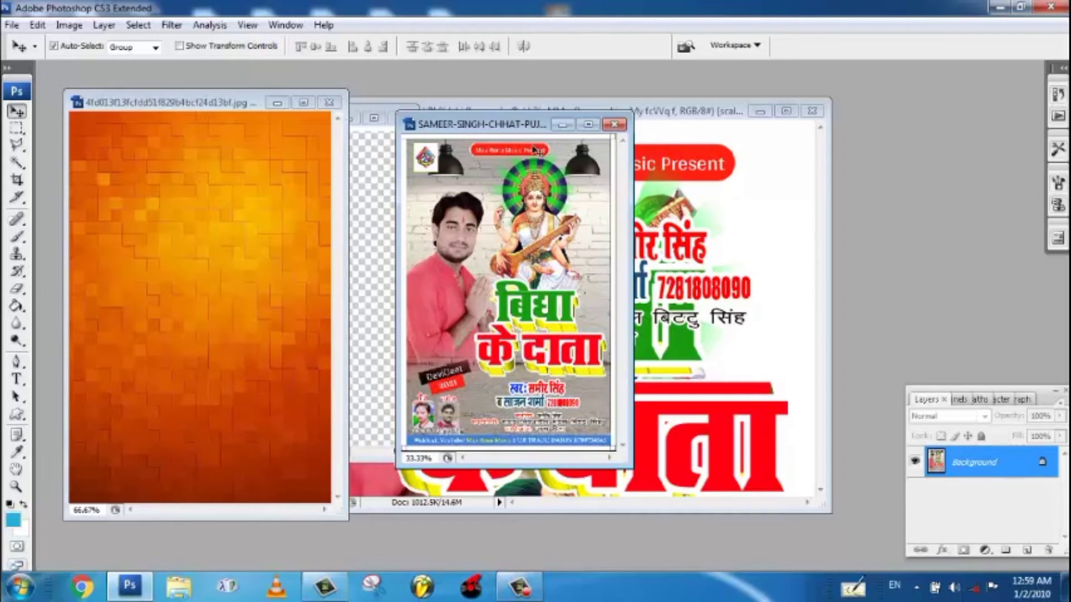
click(562, 125)
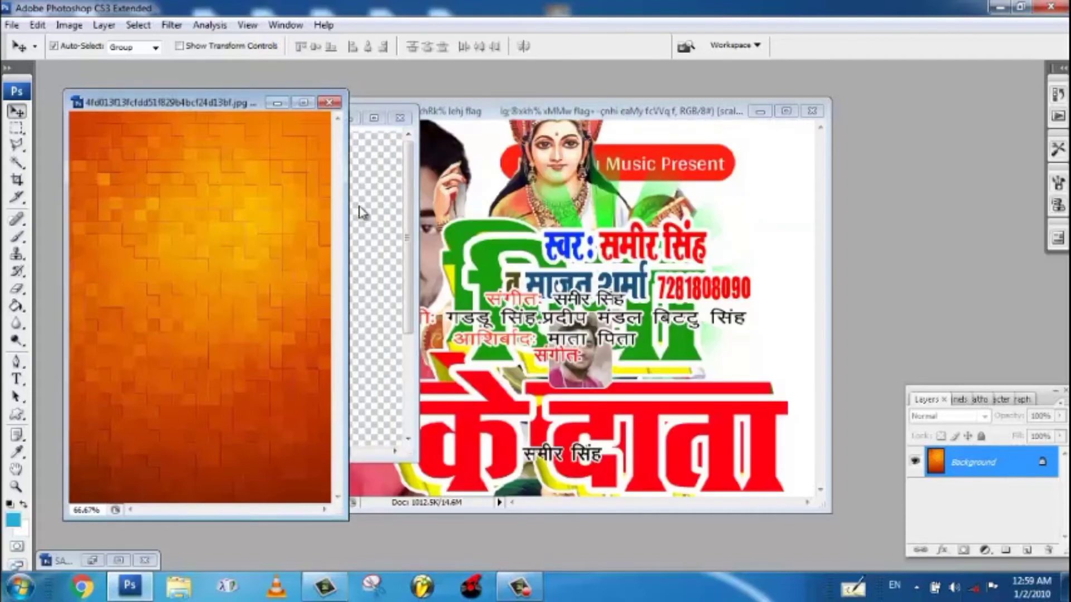
click(359, 210)
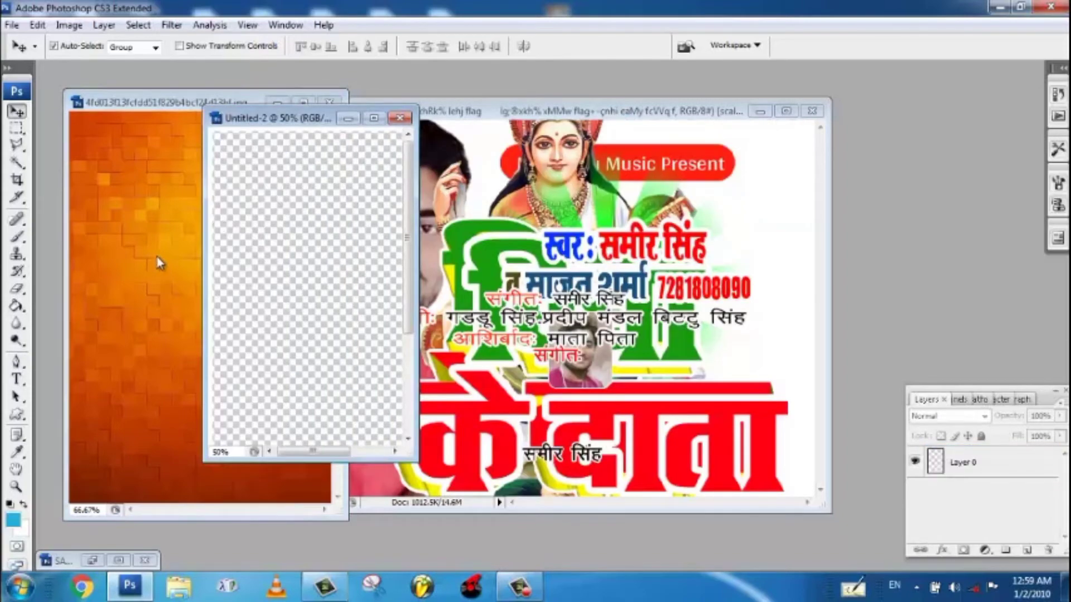
drag(159, 259, 278, 240)
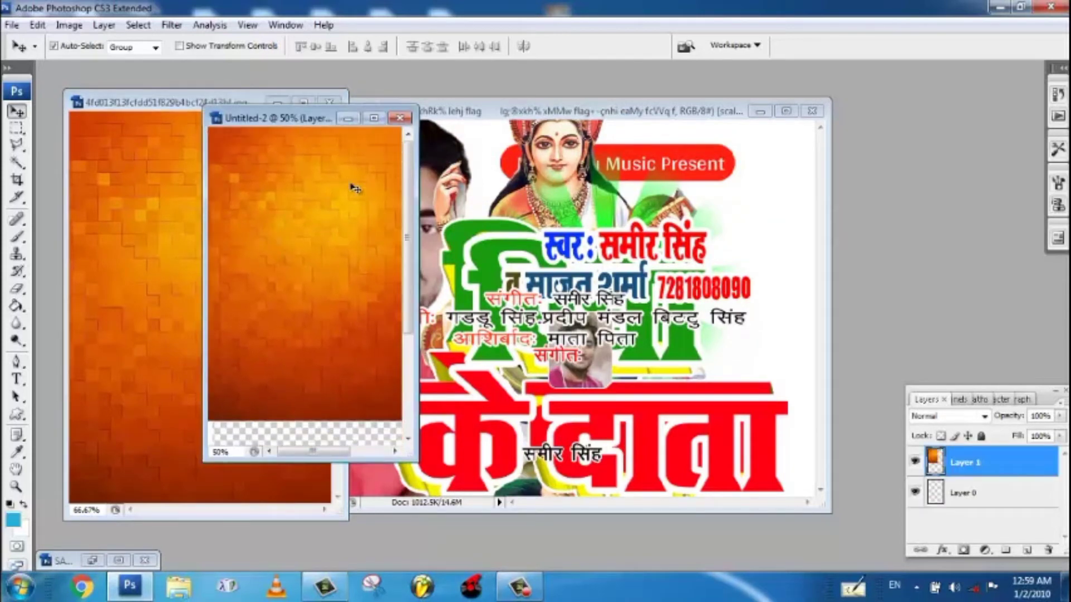
Maximize Untitled-2, place Layer 0 above the orange background layer, and align the background with the canvas's upper-left corner
click(378, 120)
drag(531, 209, 547, 229)
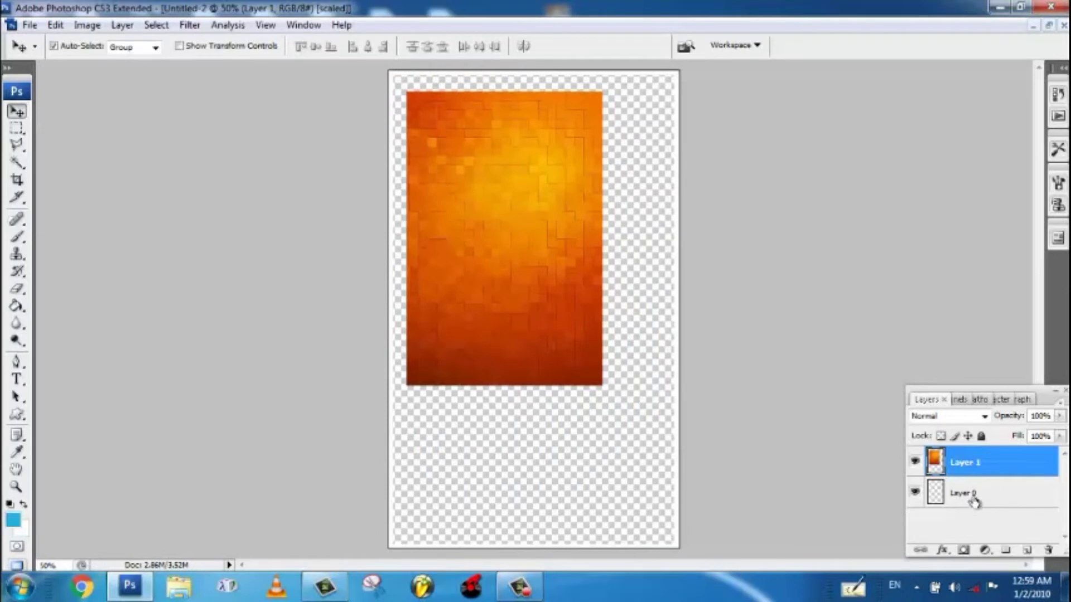
drag(974, 502, 972, 466)
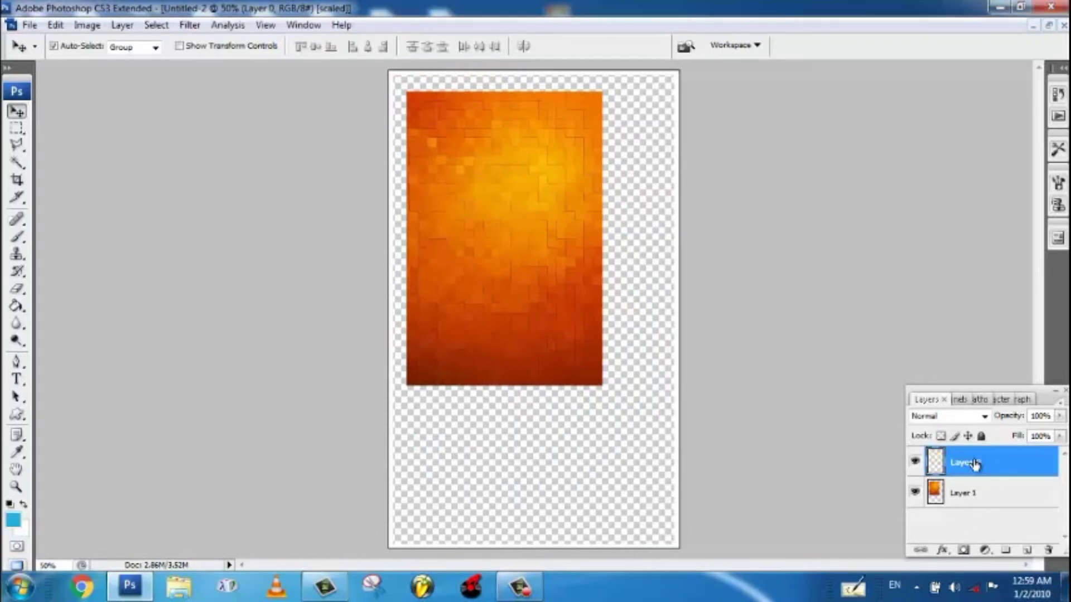
click(483, 250)
drag(482, 250, 468, 224)
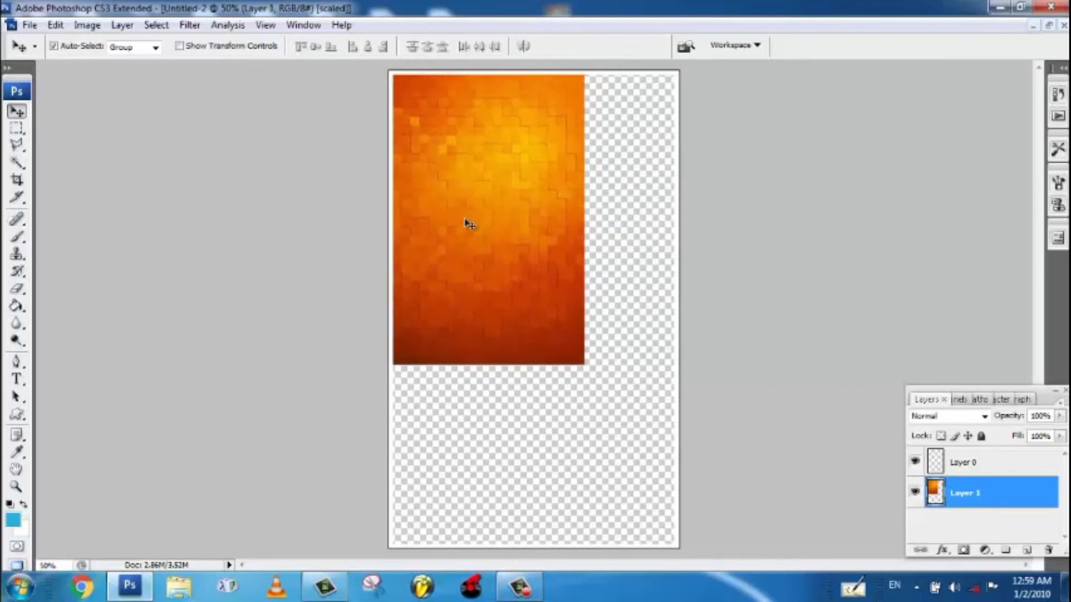
Scale the orange background with Free Transform until it fills the whole canvas behind the white border
key(ctrl+t)
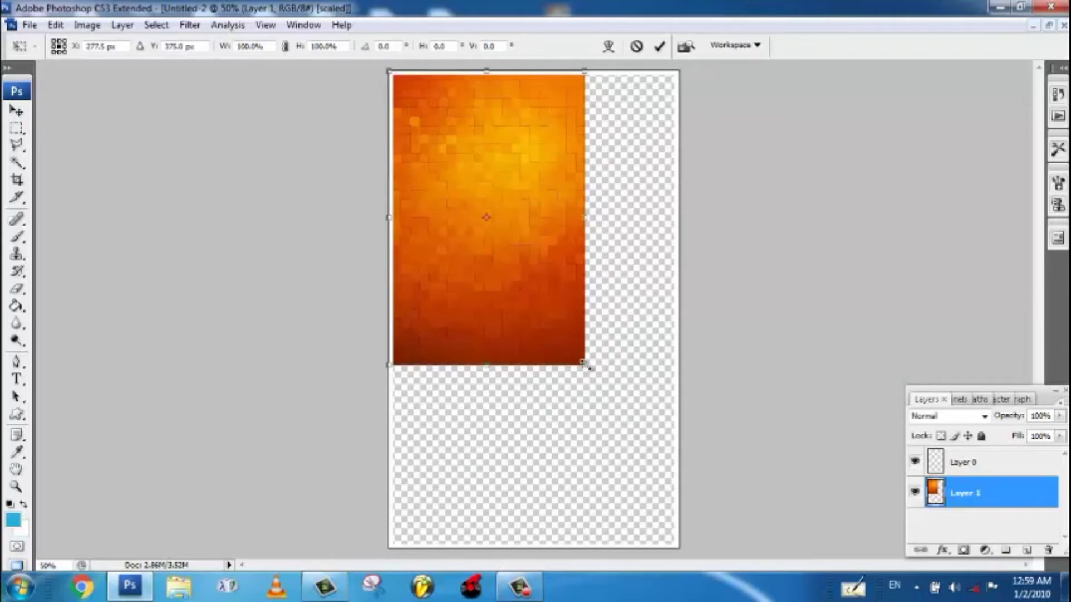
drag(587, 365, 697, 561)
key(Return)
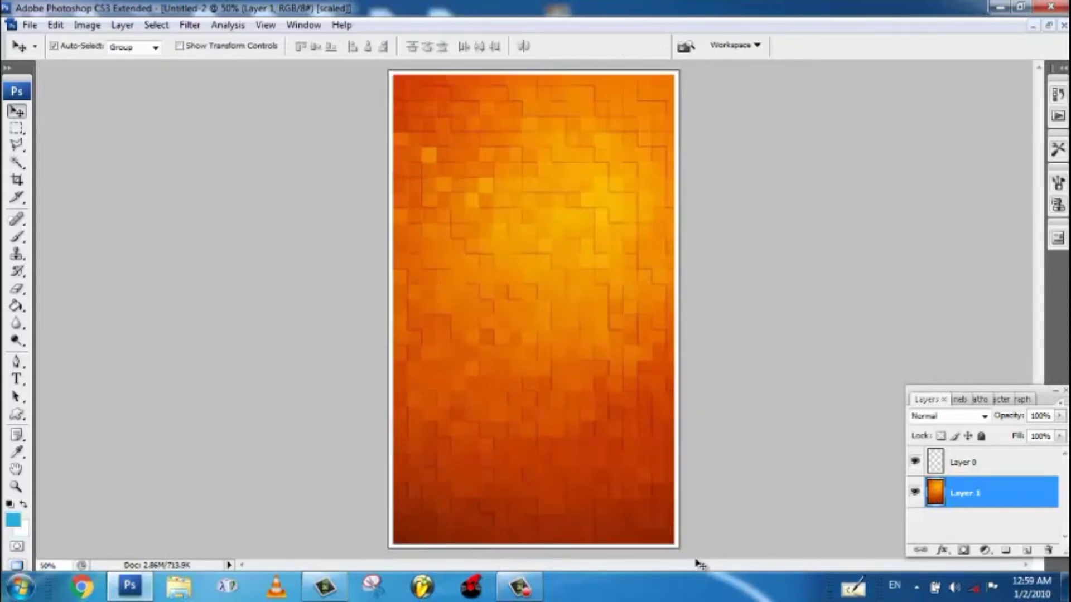
Restore the floating windows and copy the three-line credits text from Untitled-1 to the lower edge of Untitled-2
click(1049, 26)
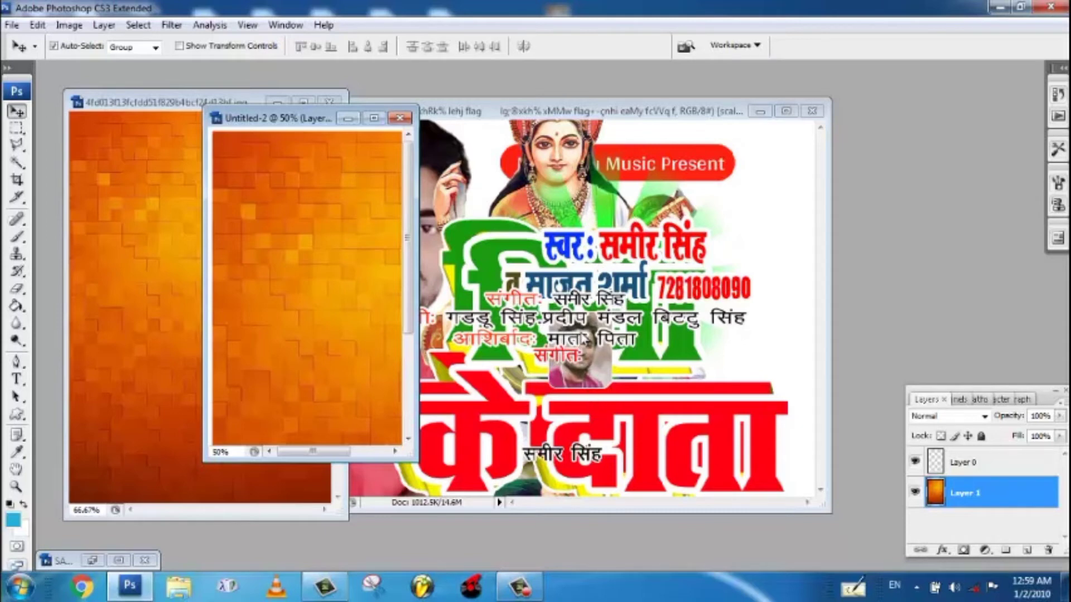
mouse_move(569, 337)
mouse_down()
mouse_move(245, 385)
mouse_move(313, 427)
mouse_up()
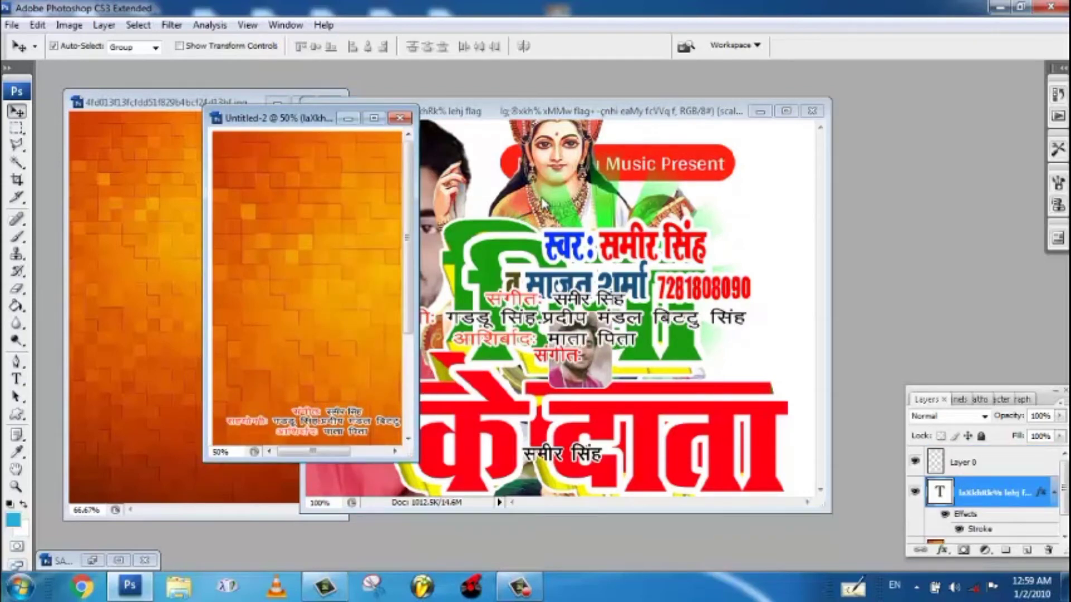
Move the overlapping title lettering and credits aside in Untitled-1, and copy the dark circular halo and green rays to the upper part of Untitled-2
click(549, 207)
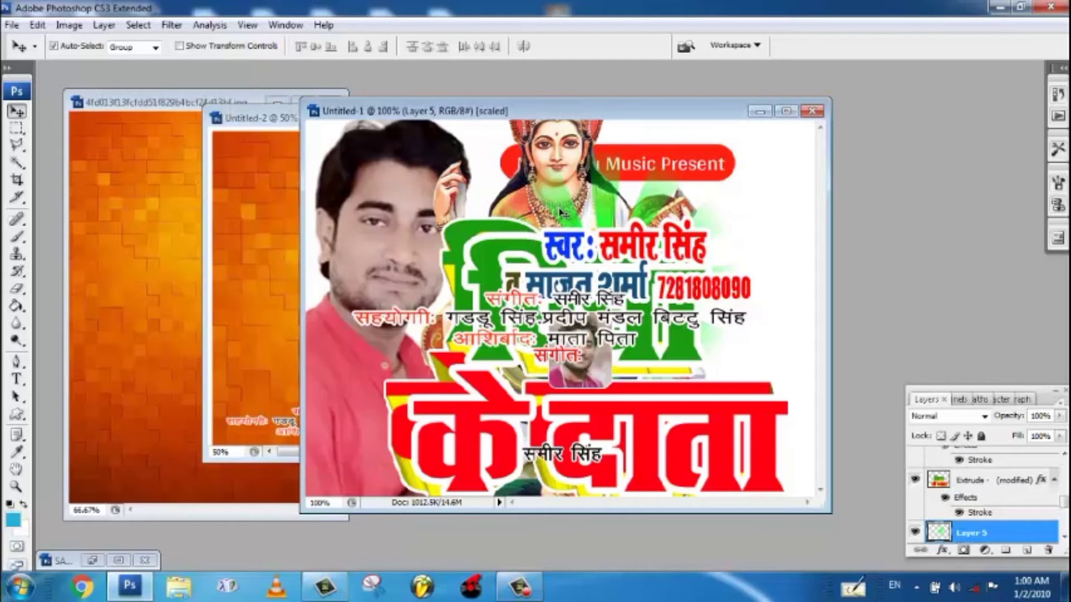
drag(472, 212, 460, 214)
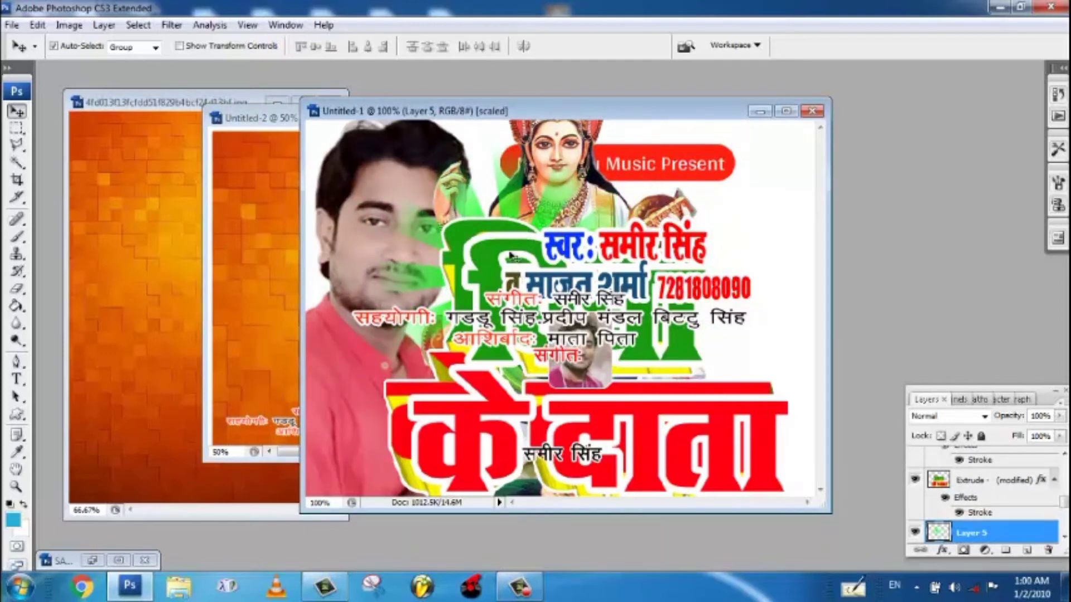
drag(510, 254, 505, 342)
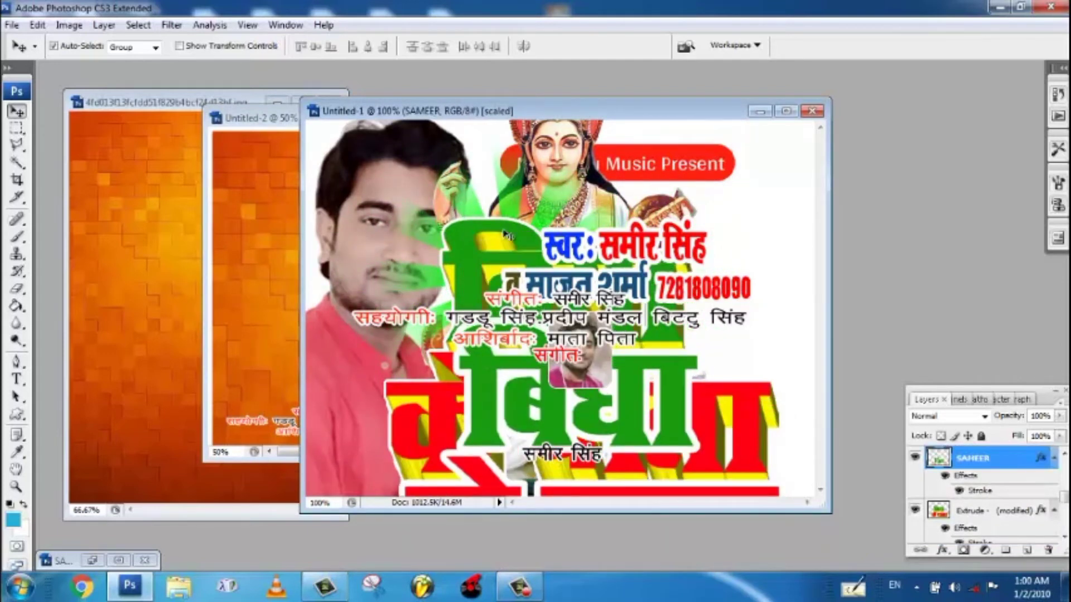
drag(507, 257, 439, 352)
drag(641, 337, 569, 213)
drag(651, 327, 357, 195)
drag(516, 261, 315, 188)
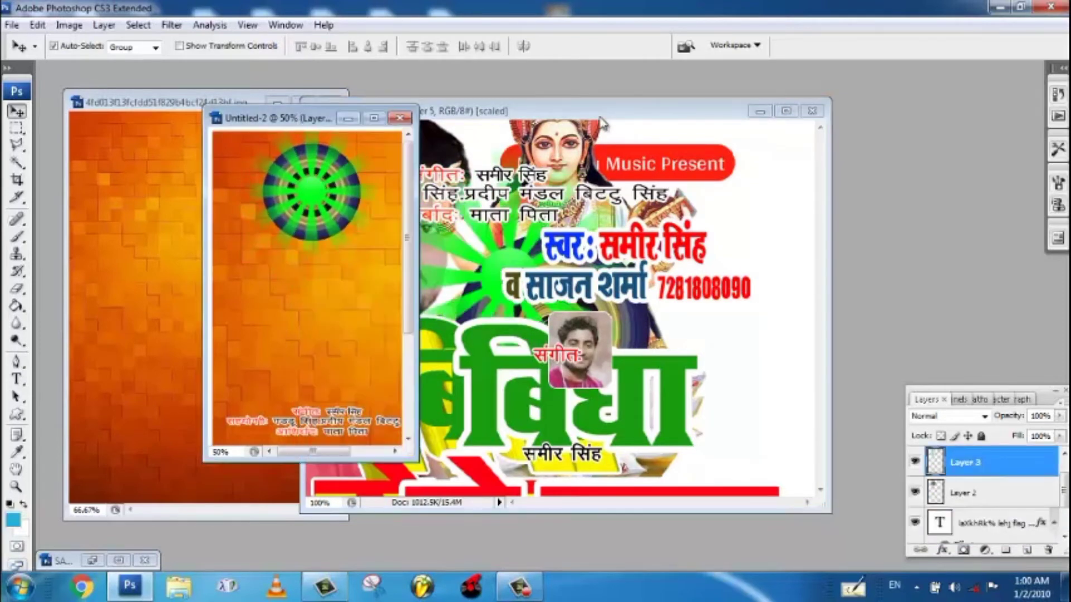
Copy the goddess from Untitled-1 onto the halo, and arrange the halo artwork at the canvas's upper right and the credits near its lower edge
drag(574, 148, 316, 201)
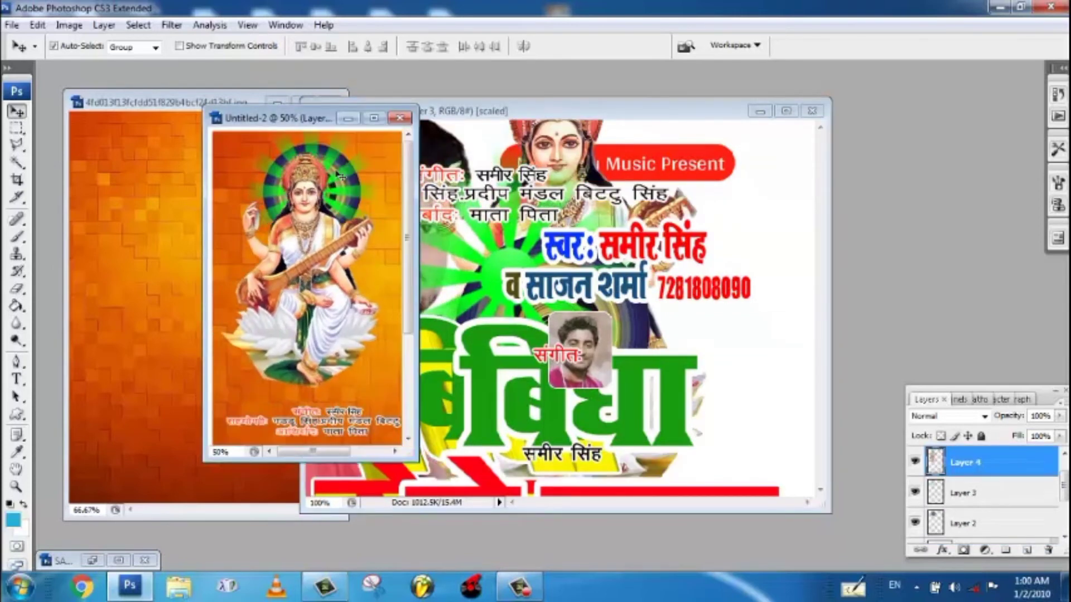
click(374, 118)
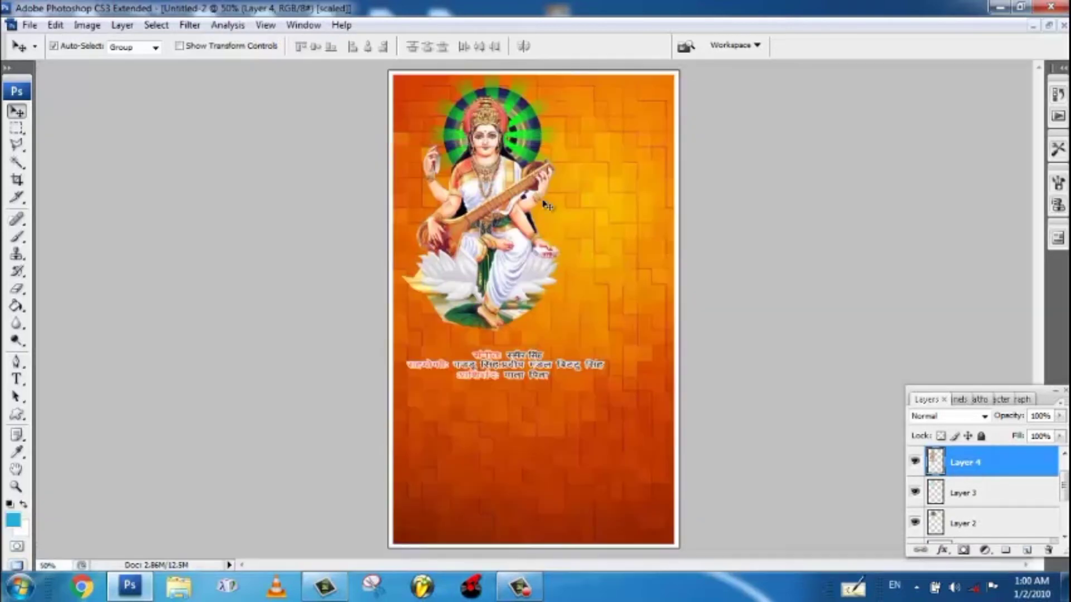
drag(534, 149, 631, 146)
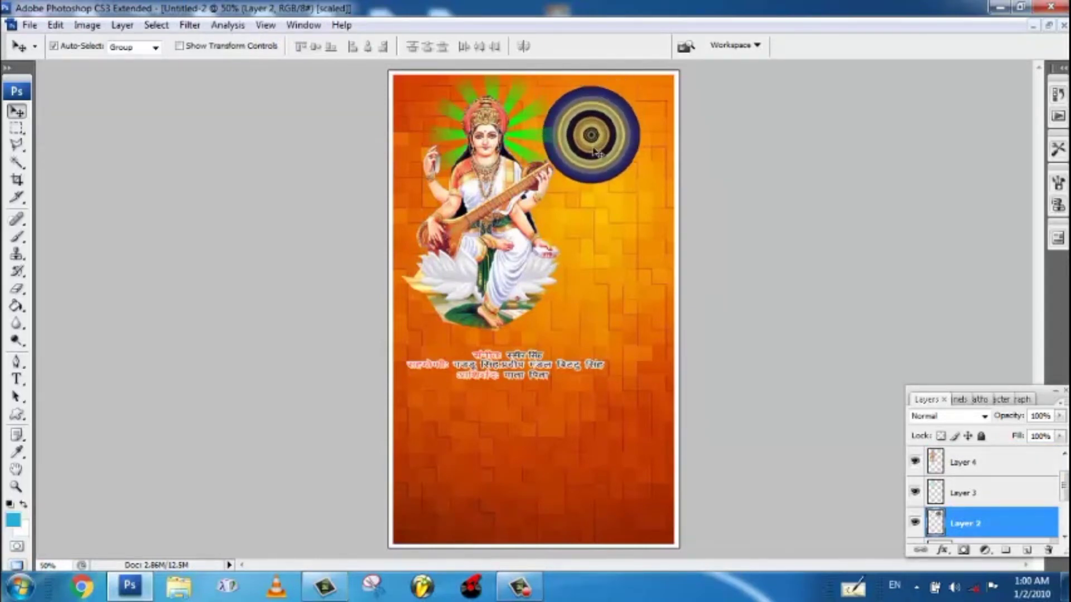
drag(537, 140, 632, 144)
drag(483, 210, 586, 211)
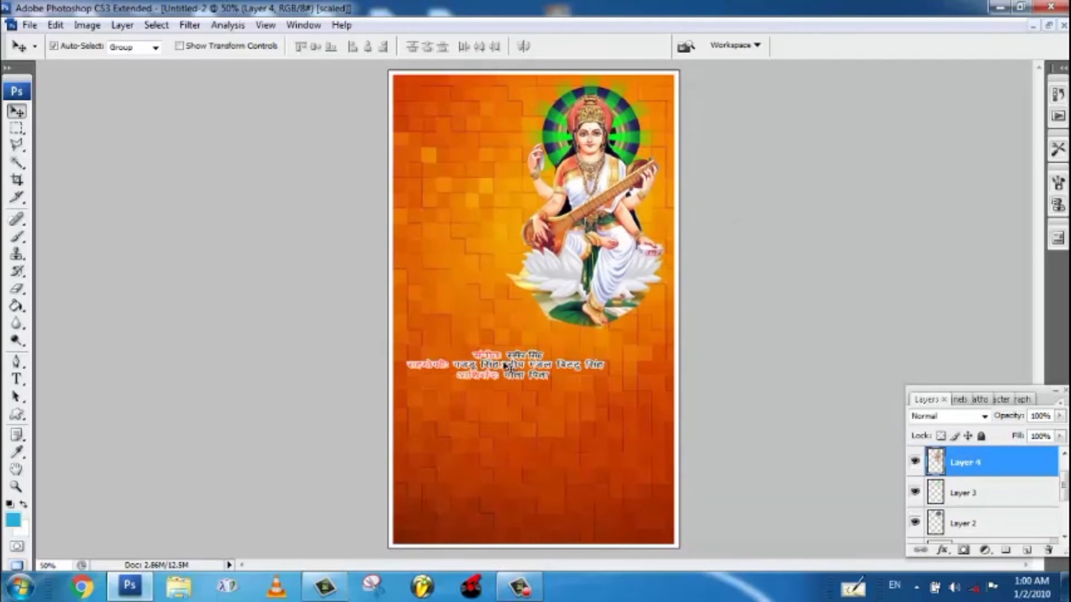
drag(505, 361, 538, 513)
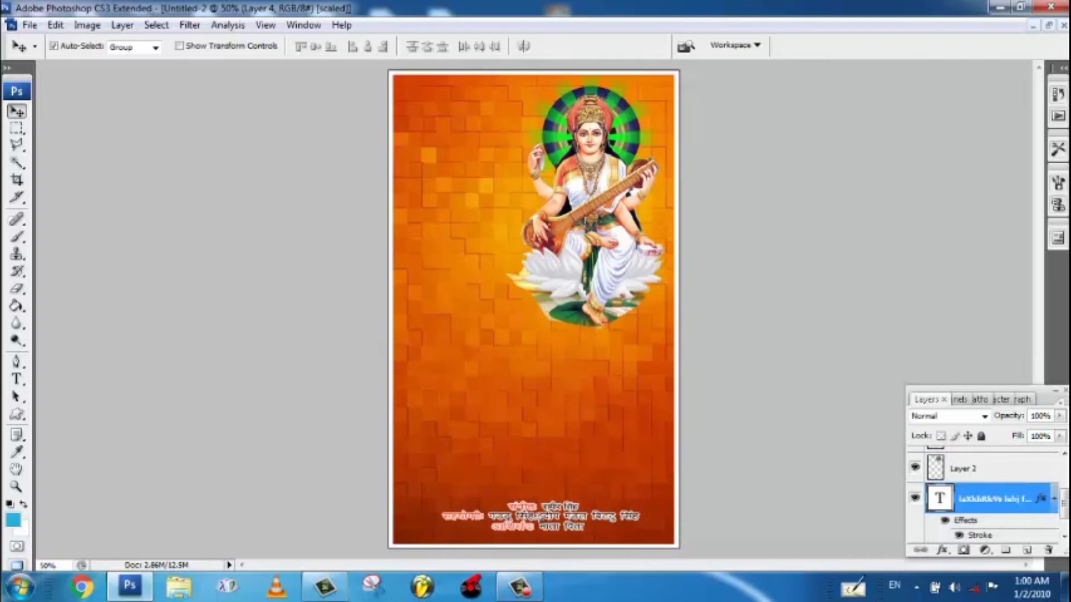
Restore the floating windows and copy the small framed portrait and its two captions from Untitled-1 into Untitled-2
click(1048, 27)
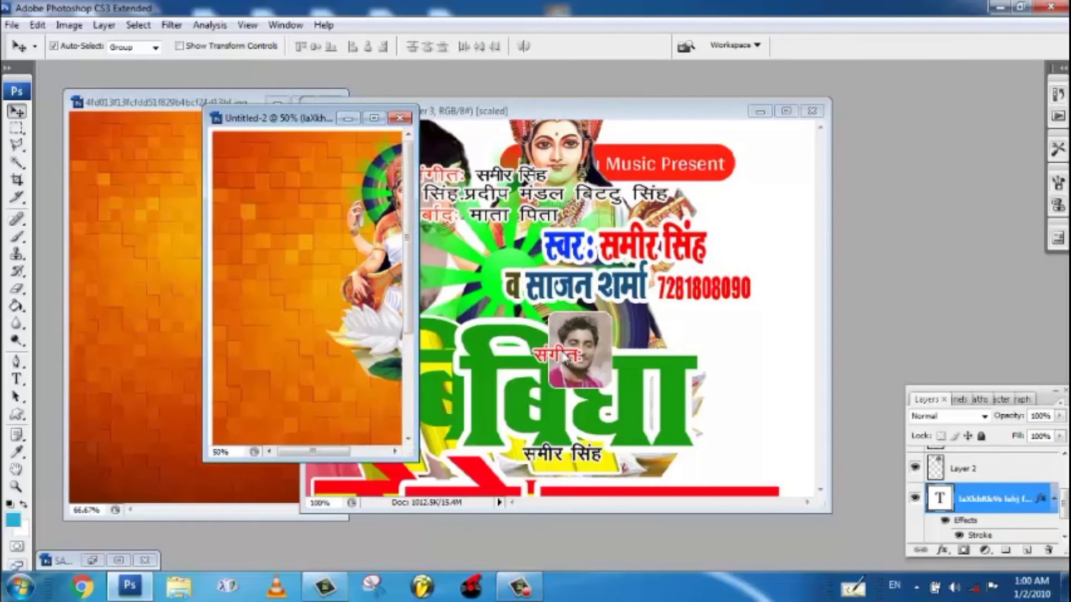
drag(564, 359, 257, 367)
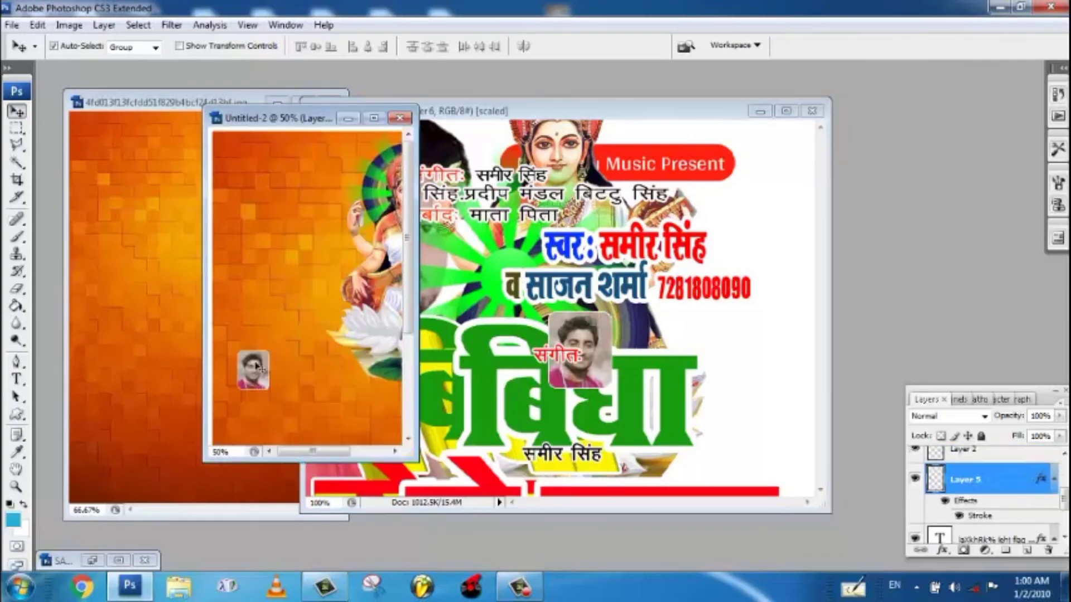
drag(550, 339, 240, 335)
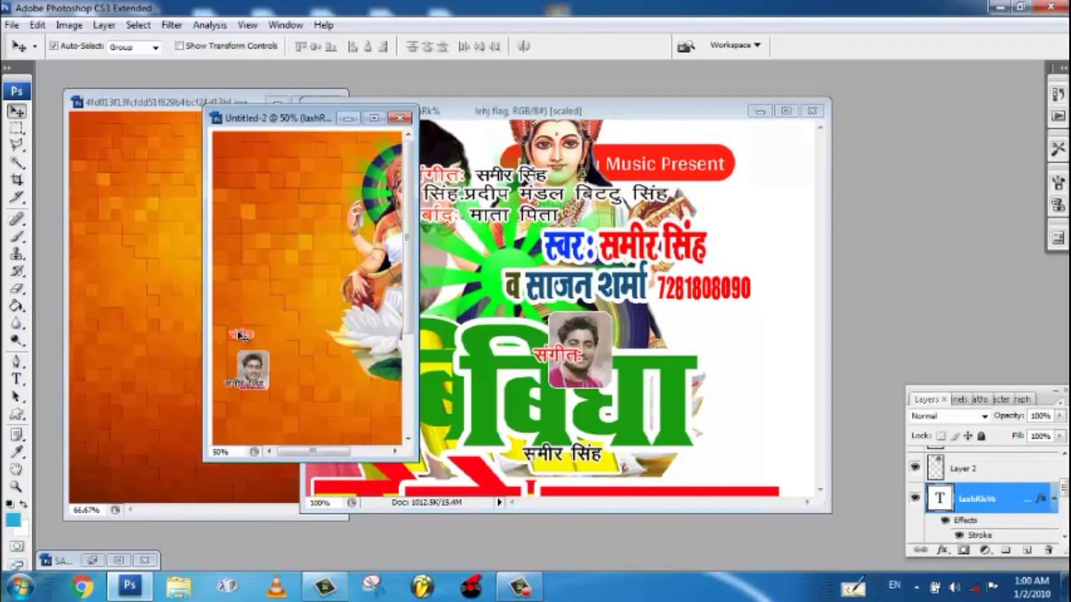
click(373, 120)
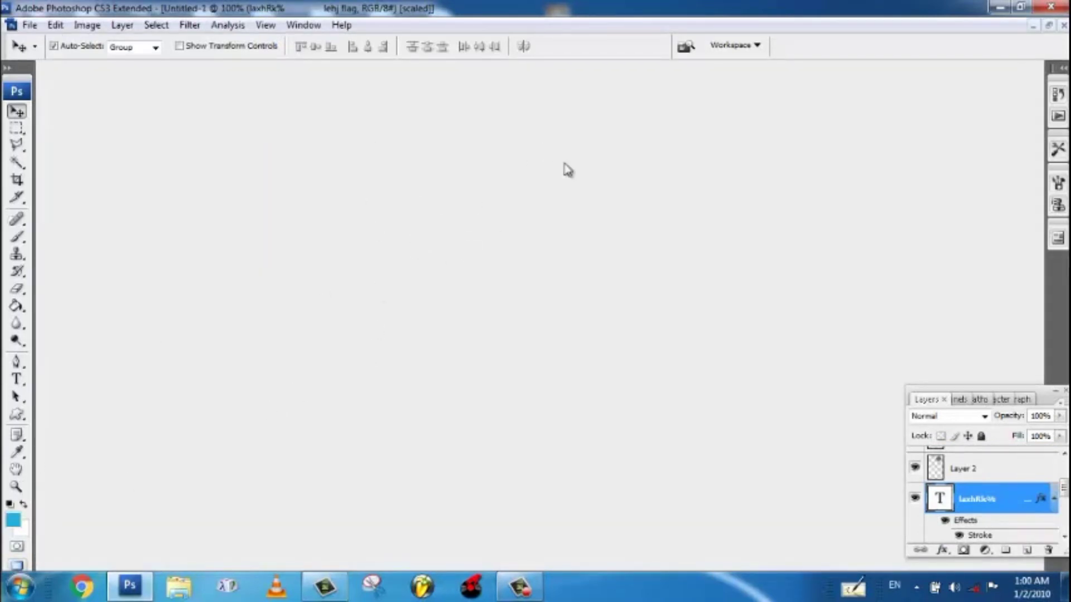
click(16, 487)
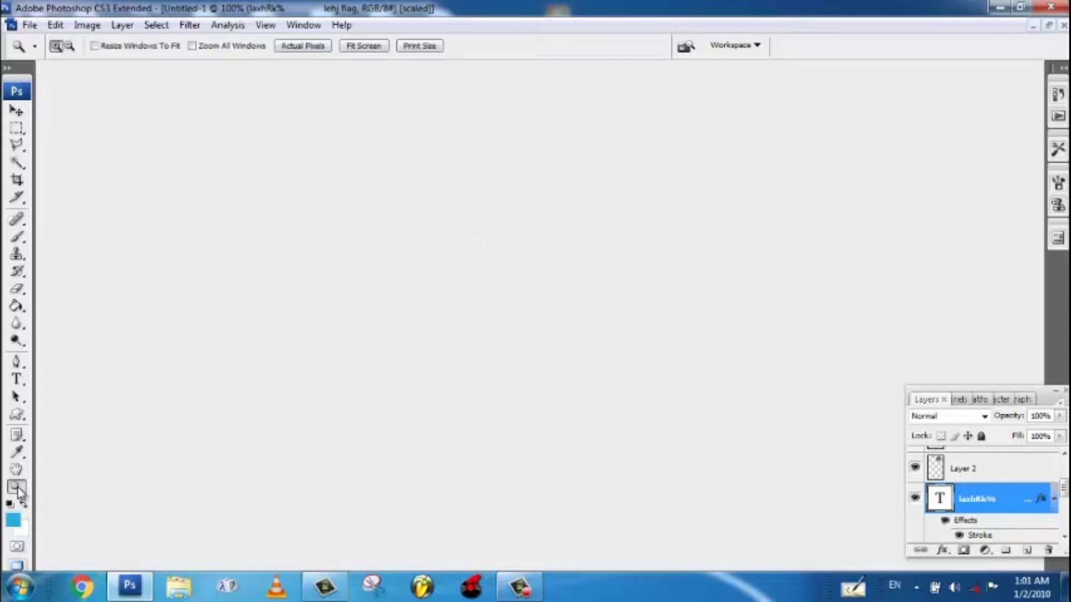
click(69, 47)
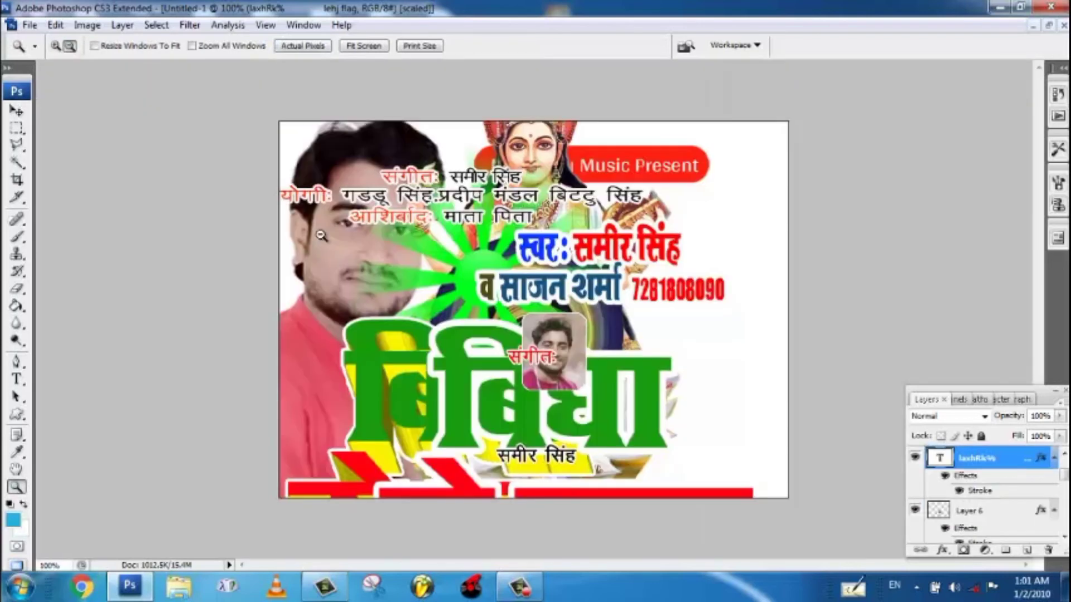
click(1048, 25)
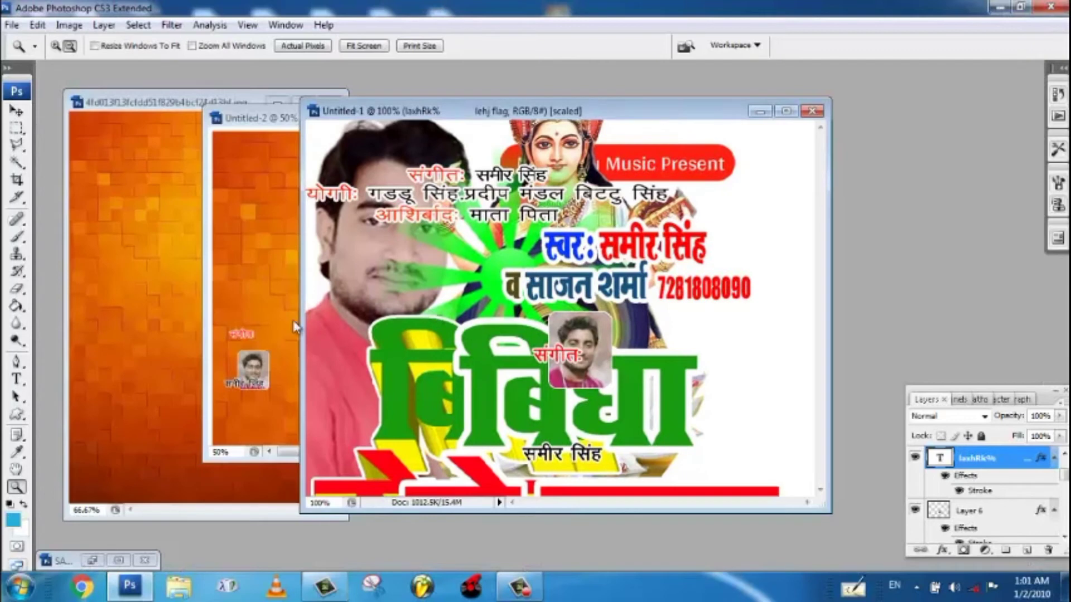
Maximize Untitled-2 and move the small portrait and its captions to the poster's lower-left corner, beside the credits text
click(249, 341)
alt+click(246, 360)
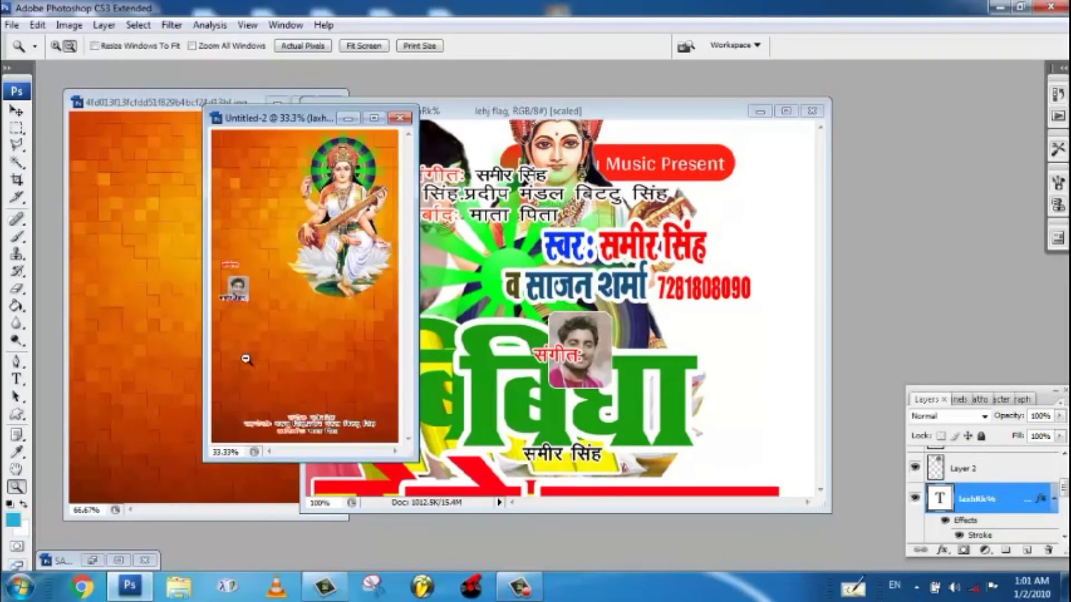
click(17, 113)
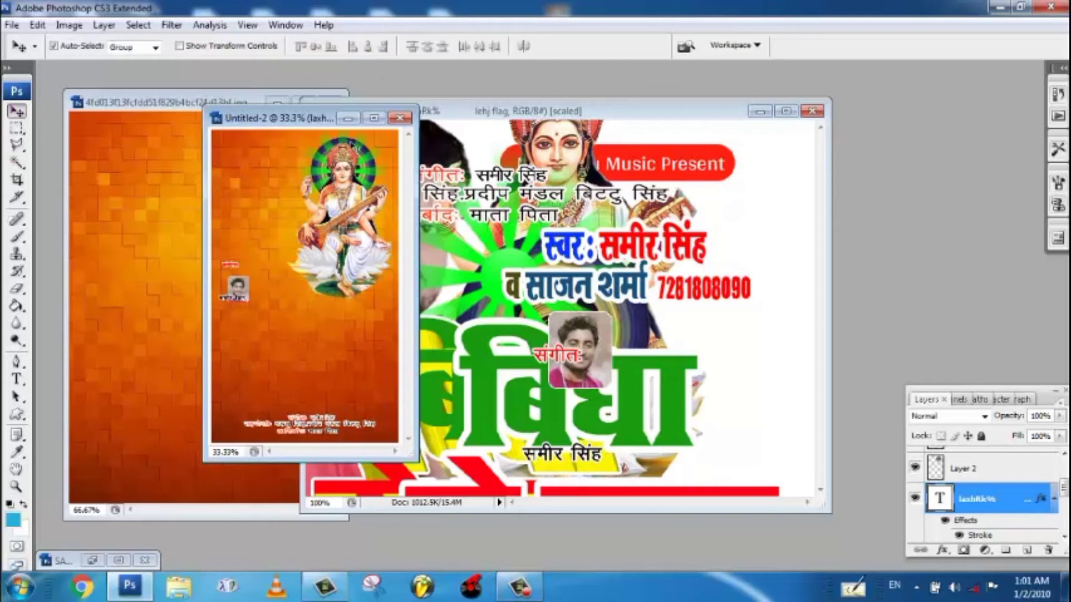
click(374, 118)
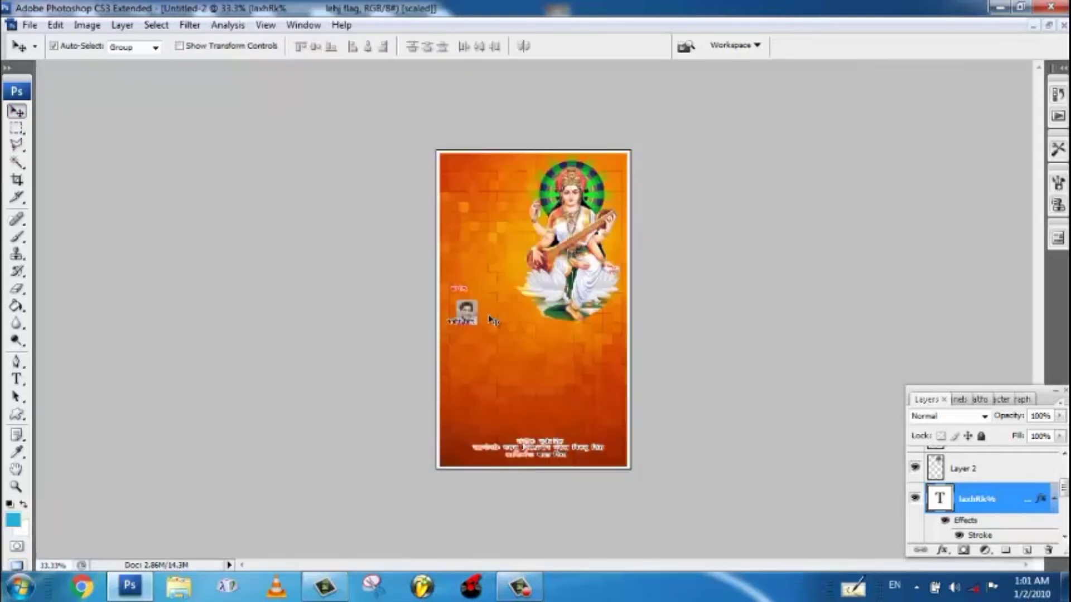
drag(471, 325, 471, 431)
drag(473, 311, 468, 418)
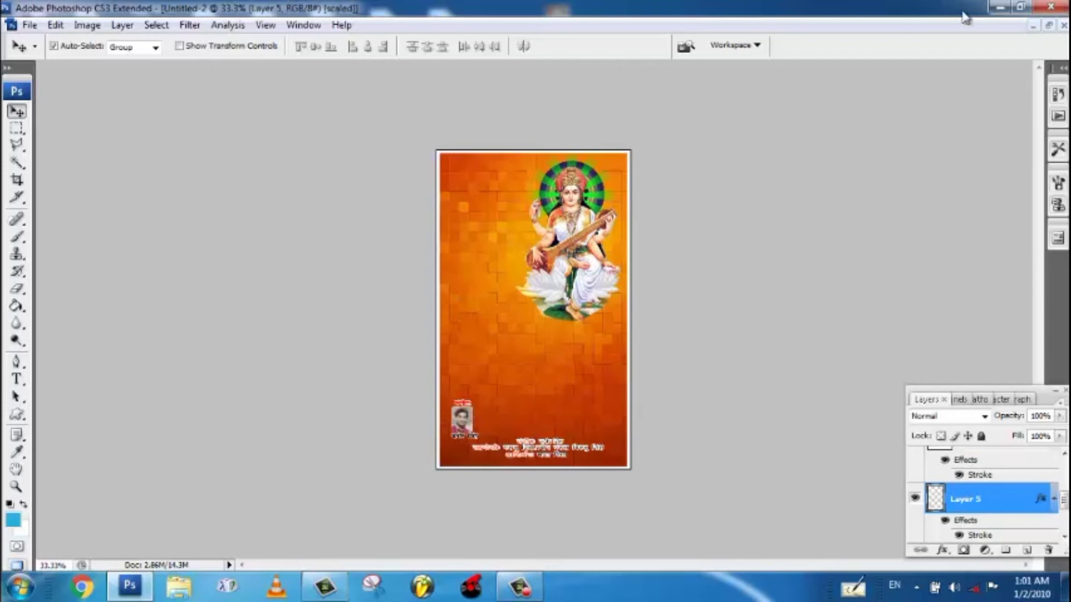
Restore the floating windows and copy the photo of the man with folded hands from Untitled-1 to the left side of Untitled-2
click(1049, 26)
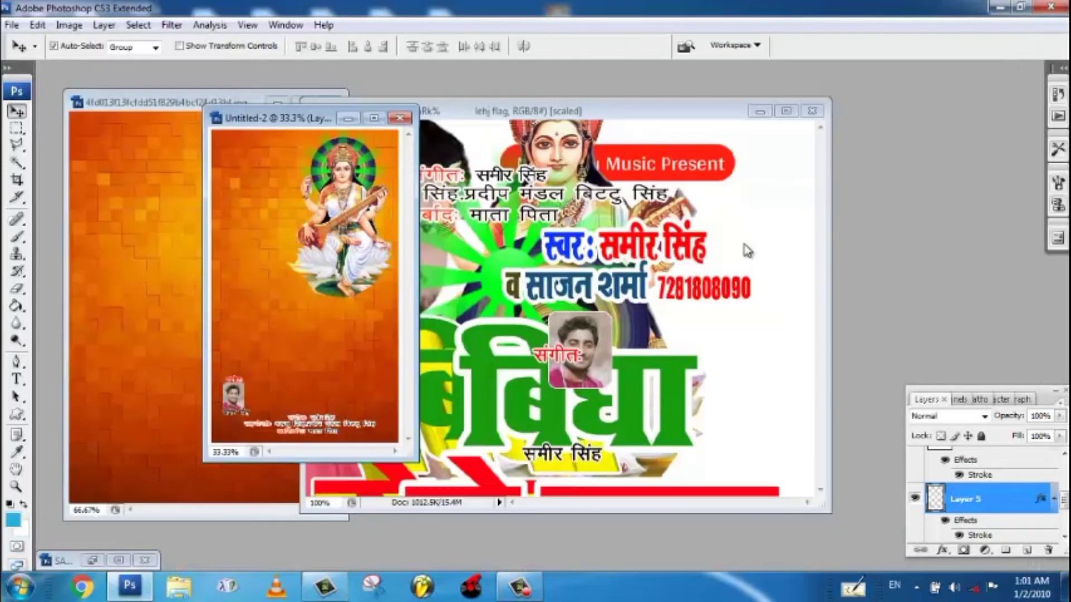
click(434, 270)
drag(434, 270, 273, 246)
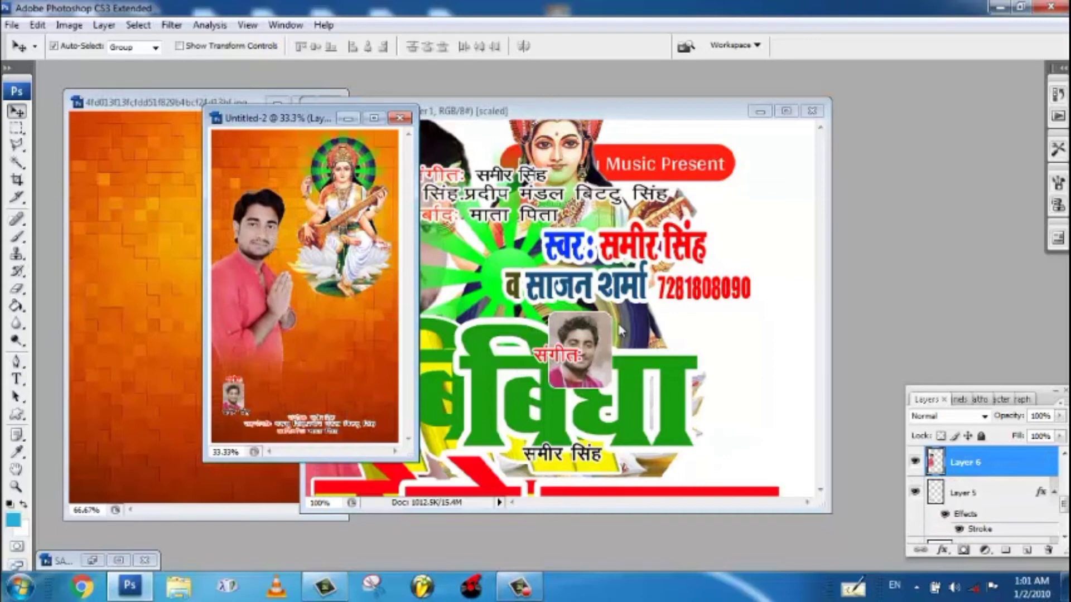
Copy the extruded title, its flat green and red lettering, and the singer credits text from Untitled-1 to the lower part of Untitled-2
click(498, 421)
drag(498, 421, 317, 341)
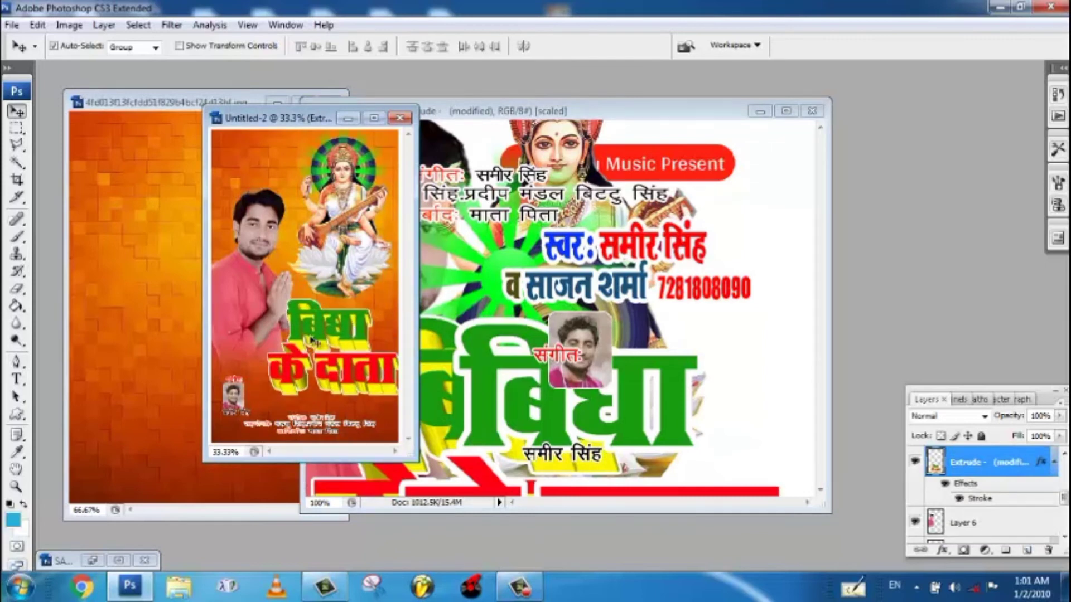
click(481, 368)
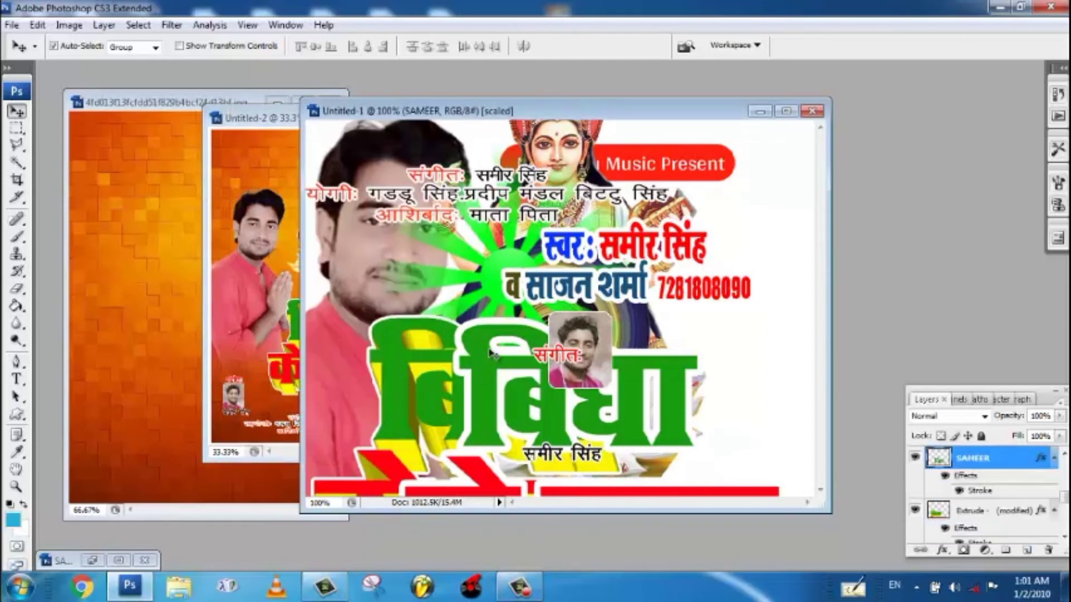
drag(494, 362, 326, 327)
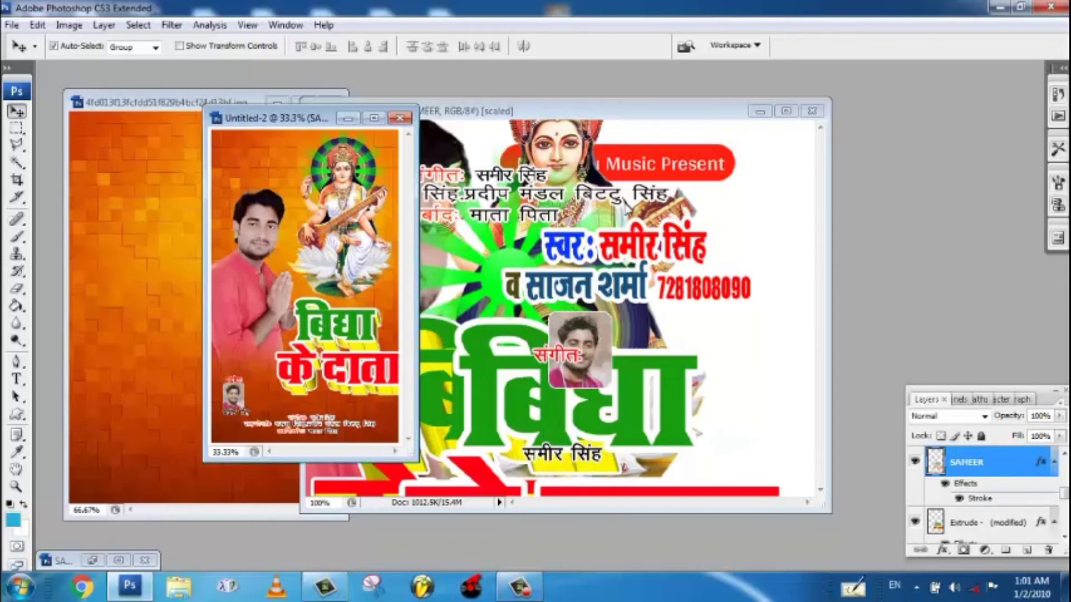
click(614, 301)
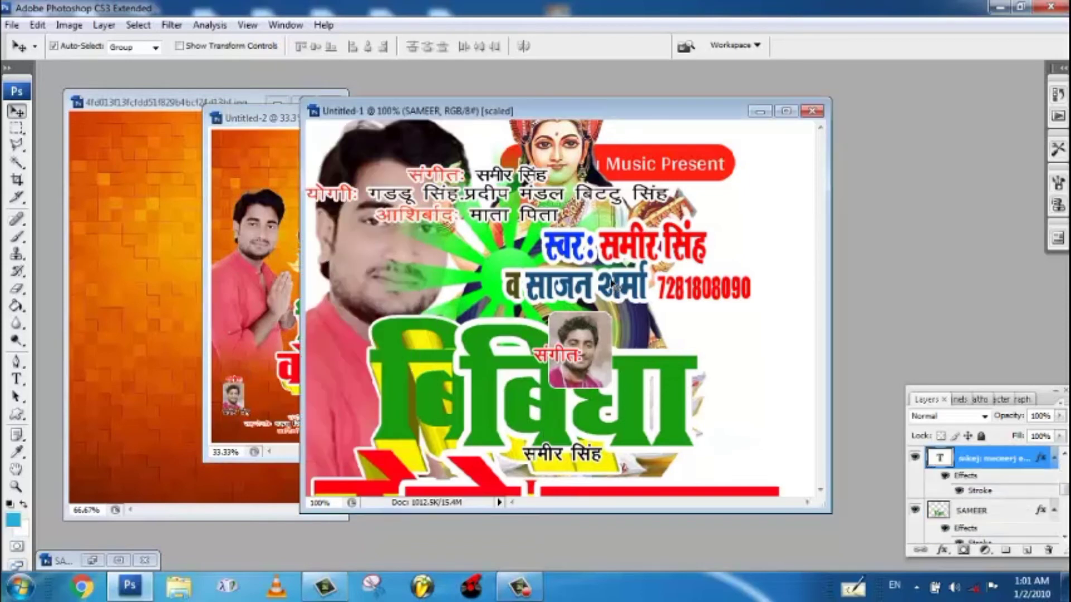
drag(613, 284, 285, 390)
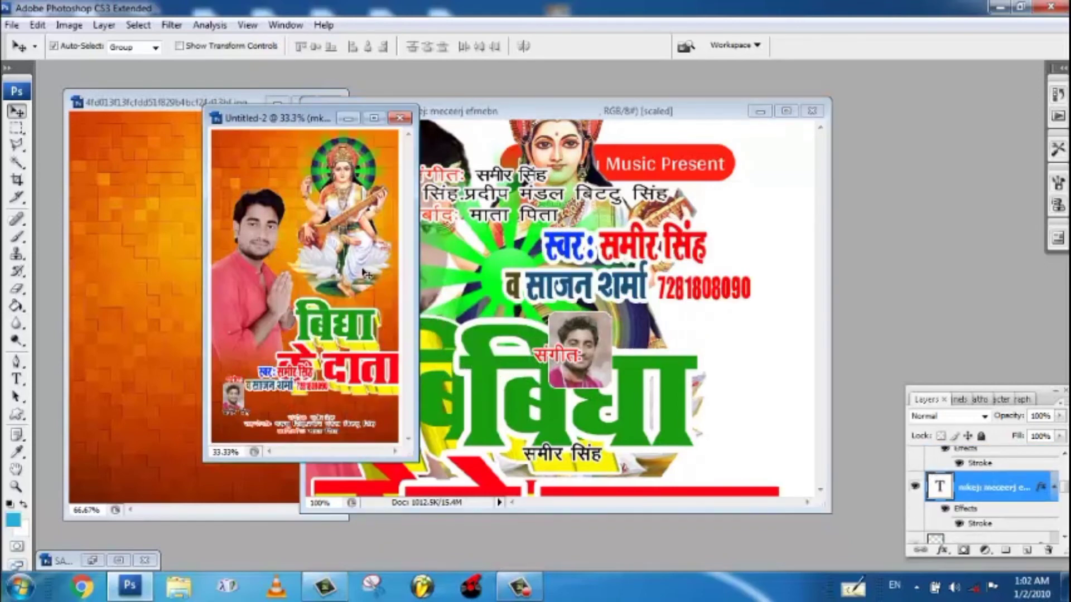
click(373, 119)
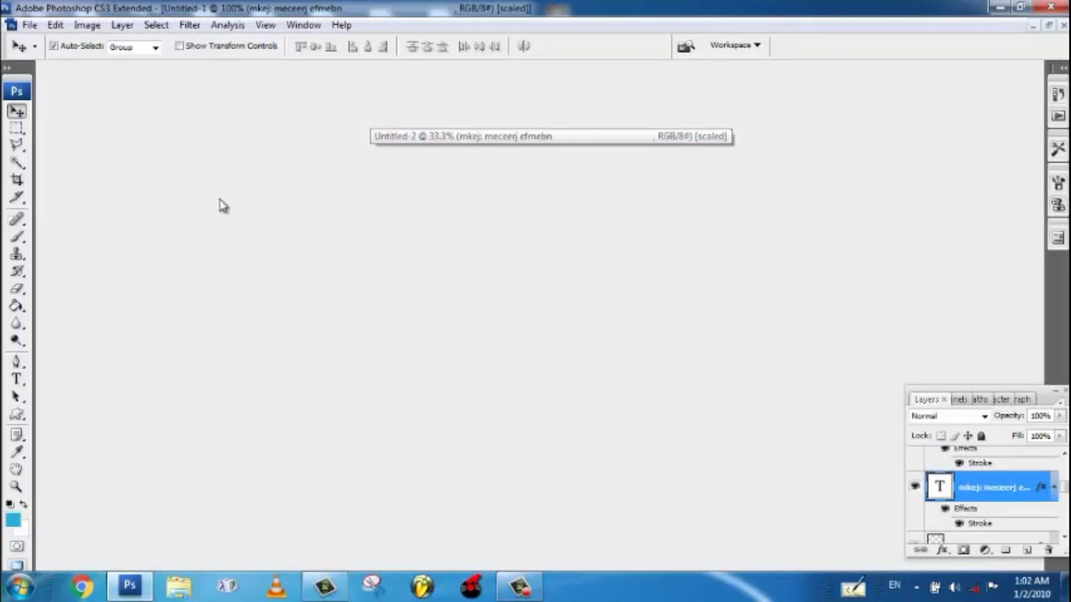
click(17, 487)
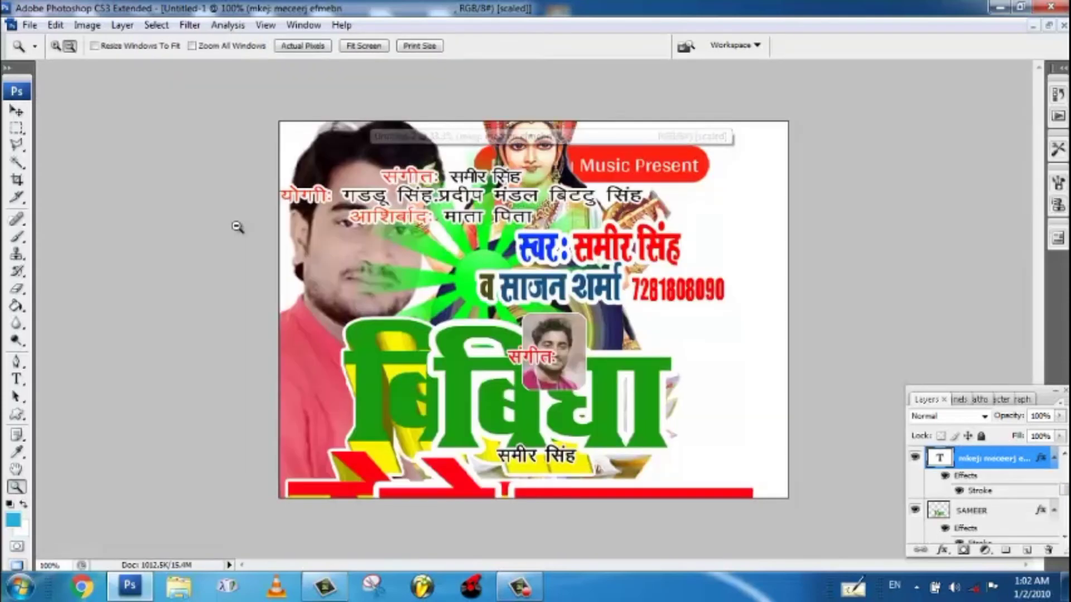
click(1048, 26)
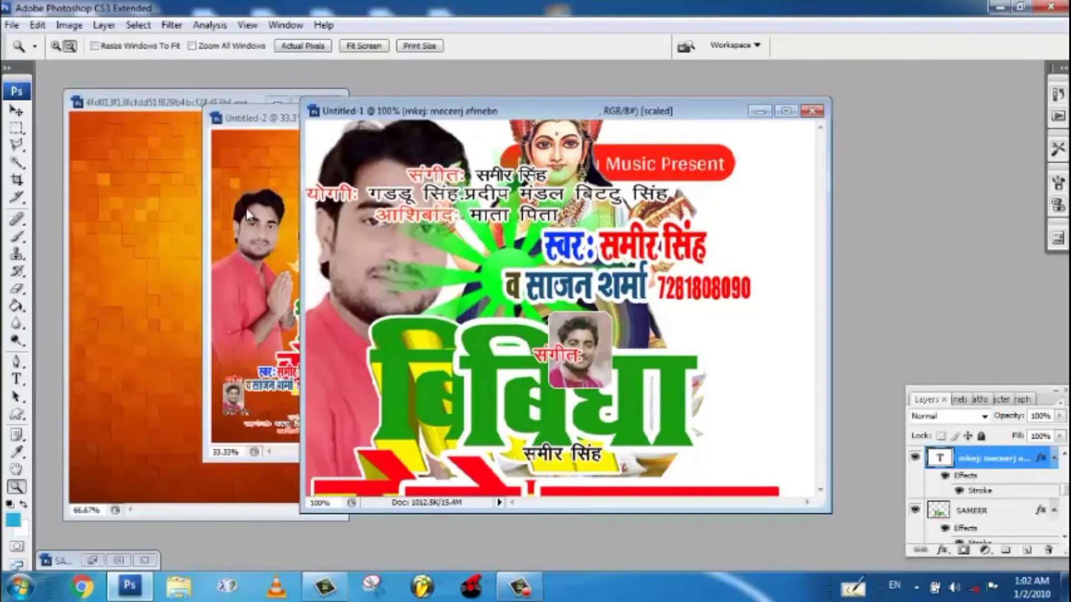
Maximize Untitled-2 at 50% zoom and move the green and red title with its extrusion up to the goddess's feet
click(246, 208)
alt+click(338, 140)
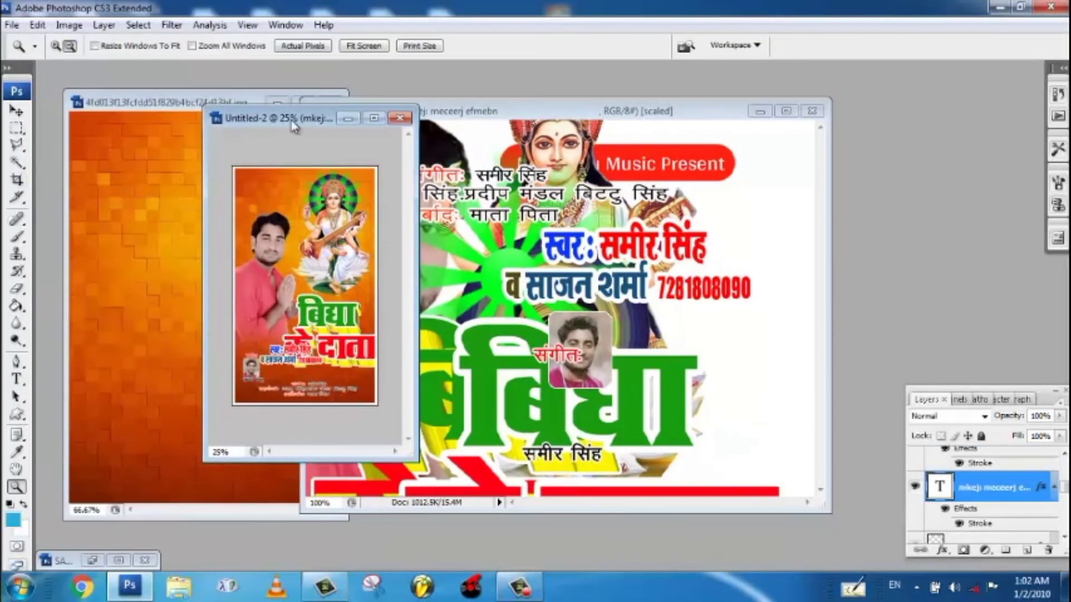
click(374, 118)
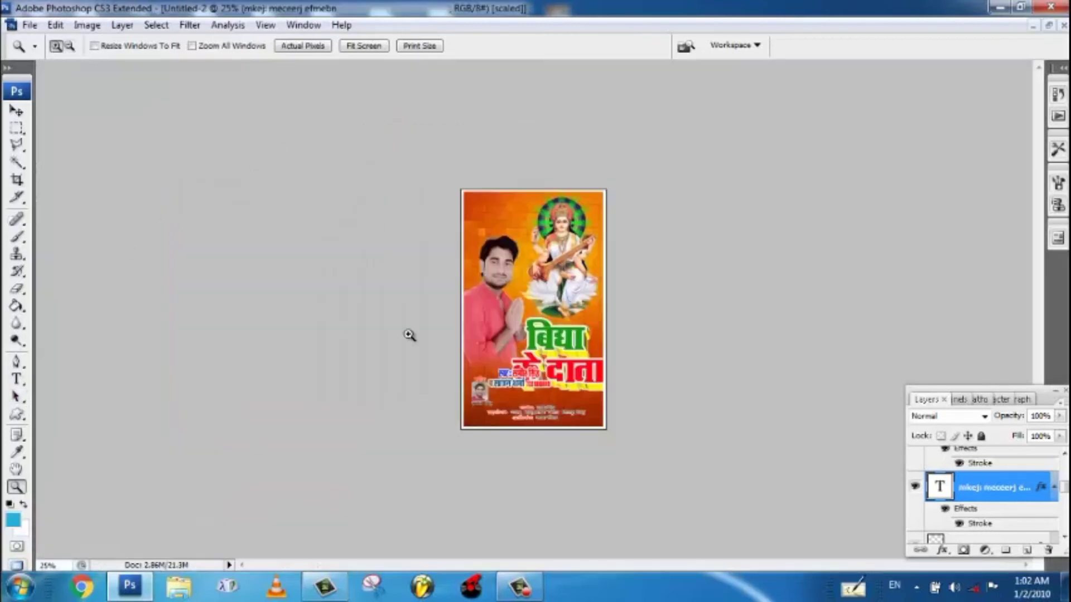
click(566, 320)
click(568, 319)
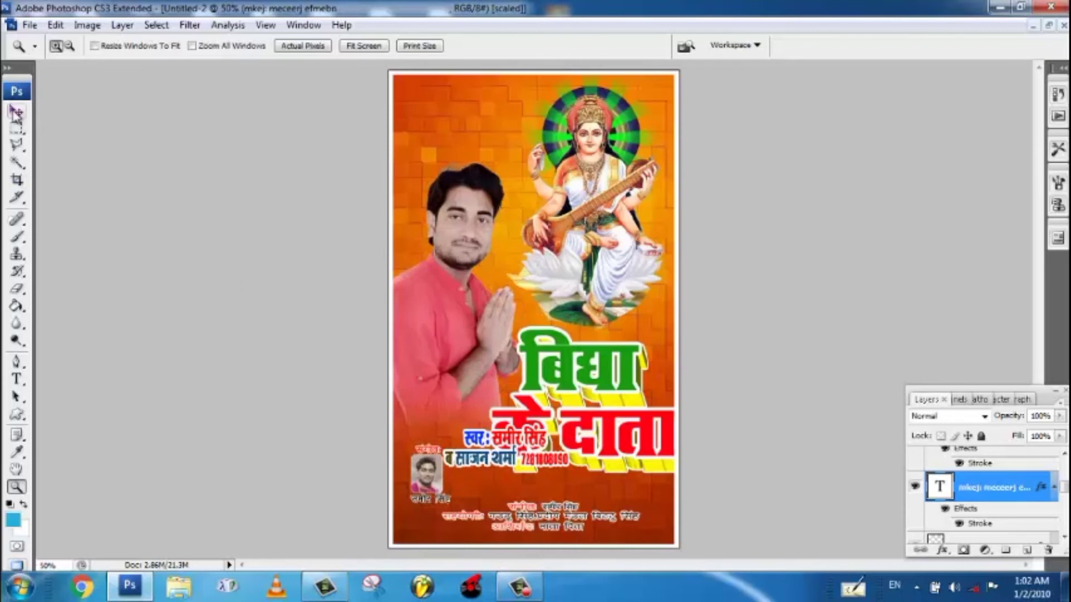
click(16, 110)
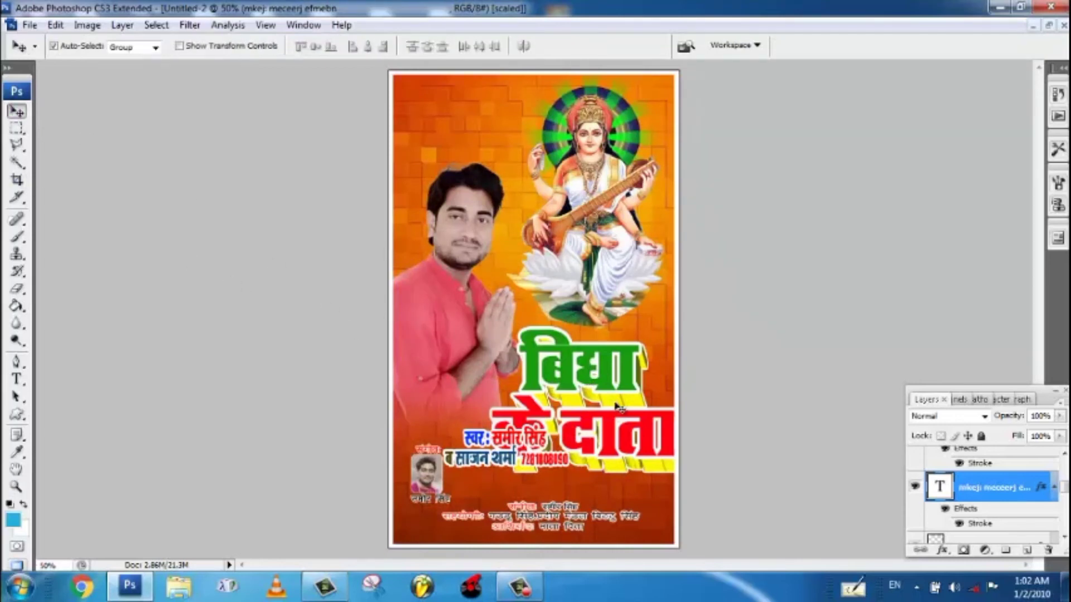
drag(620, 407, 618, 366)
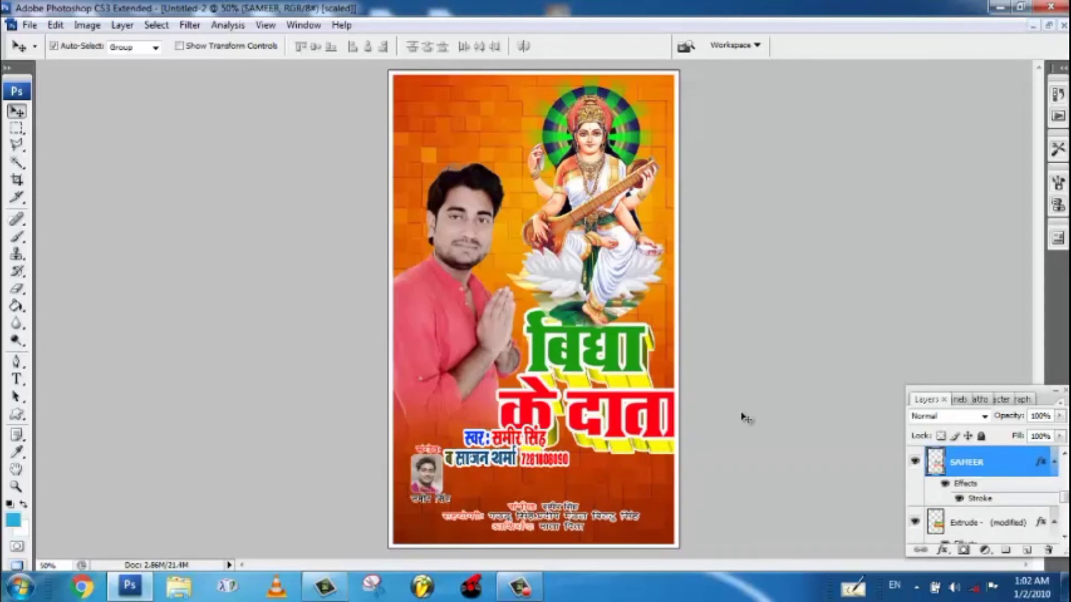
Try to raise the title's Extrude layer above Layer 3 in the layer order
click(617, 273)
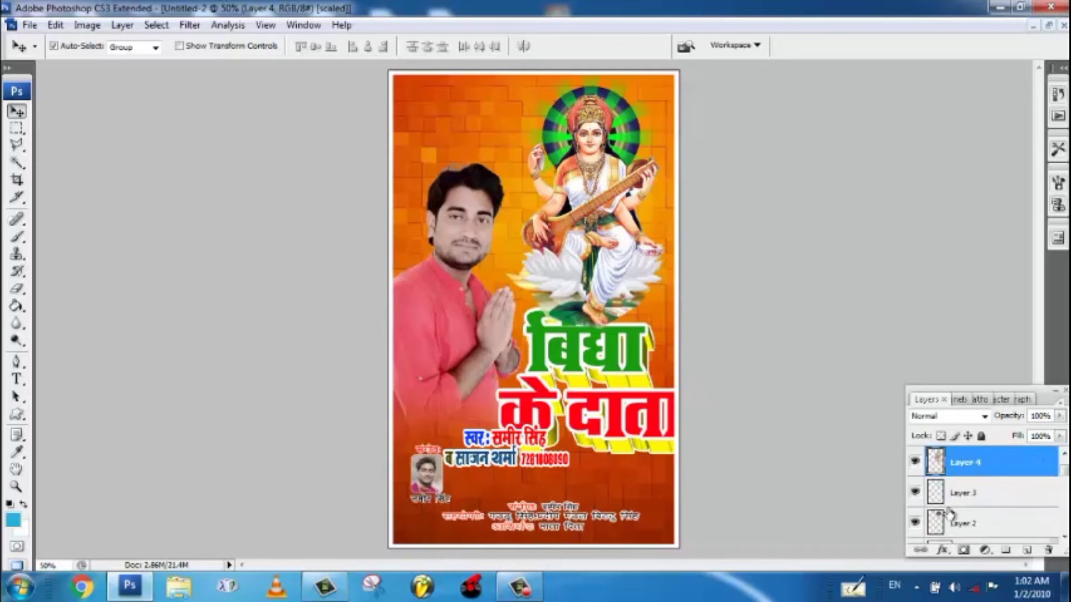
click(625, 341)
shift+click(987, 522)
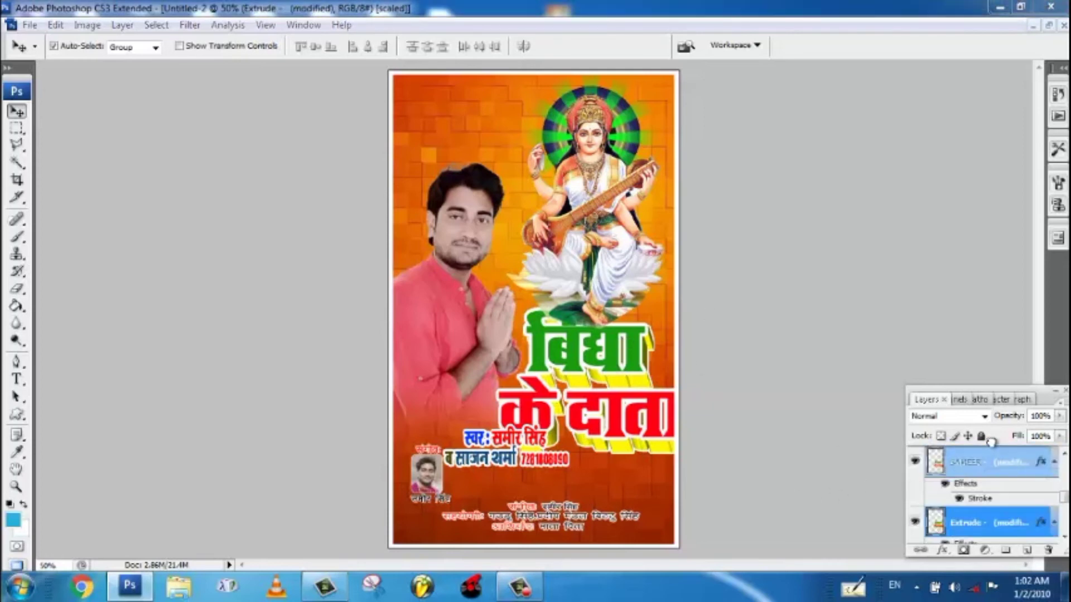
mouse_move(991, 463)
mouse_down()
mouse_move(999, 549)
mouse_move(979, 461)
mouse_move(973, 494)
mouse_move(985, 463)
mouse_up()
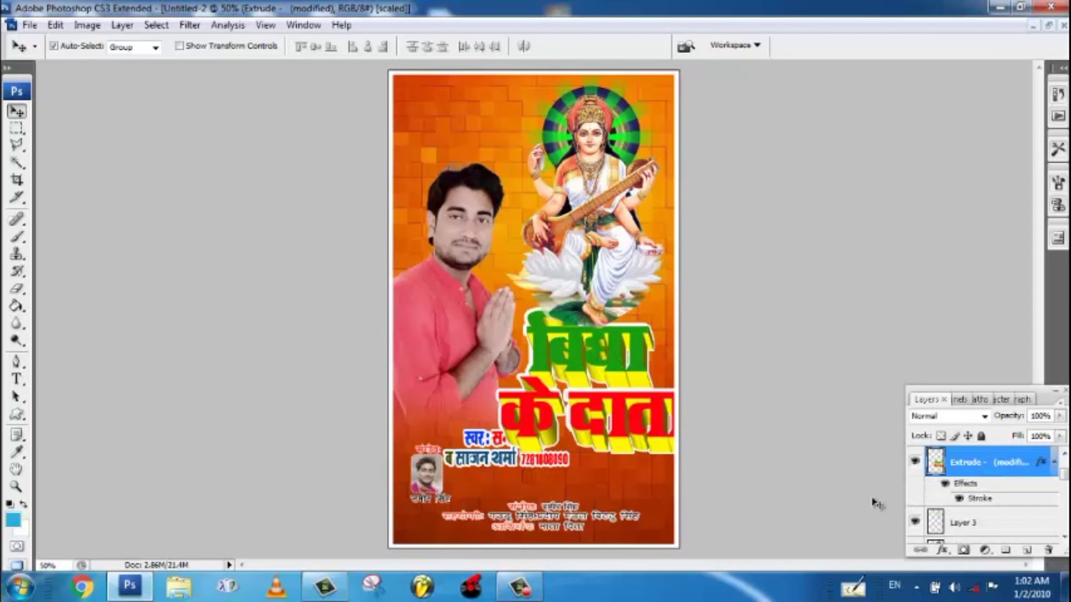
key(ctrl+bracketleft)
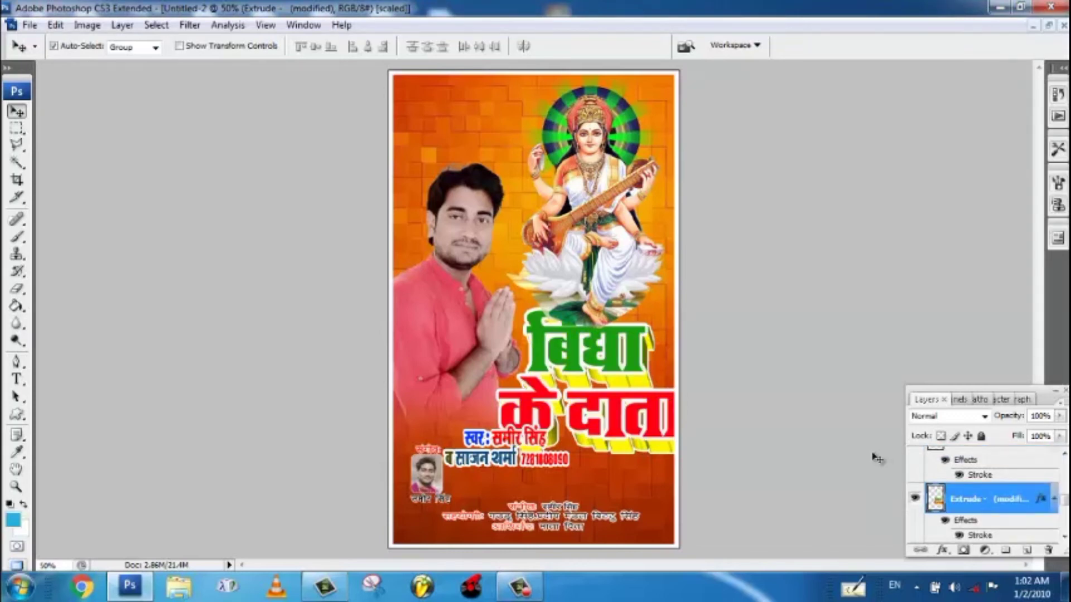
Delete the goddess image on Layer 4 from Untitled-2, keeping the green halo
click(606, 236)
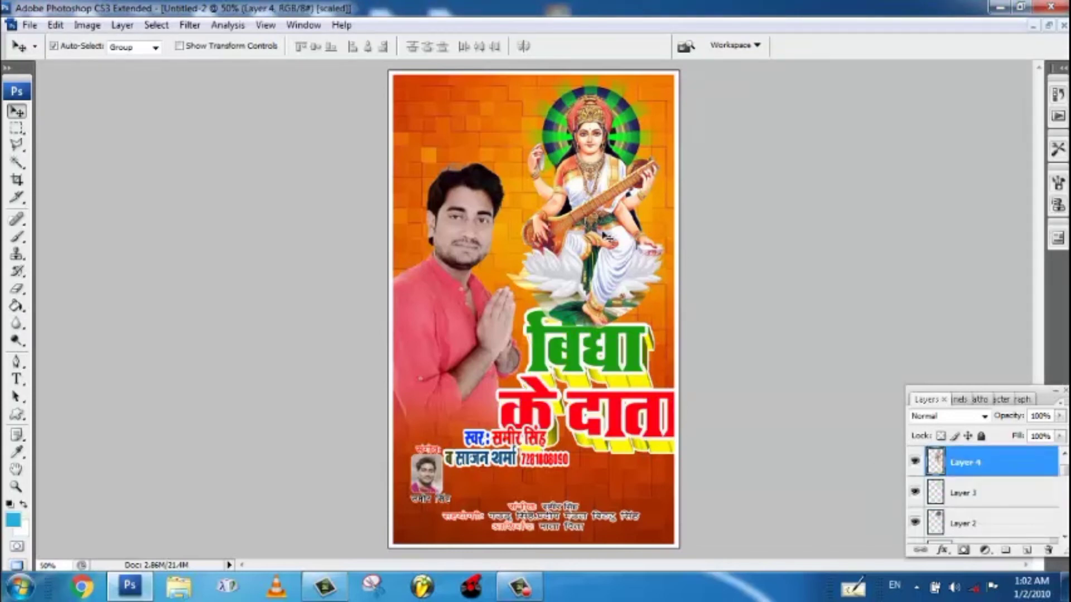
key(Delete)
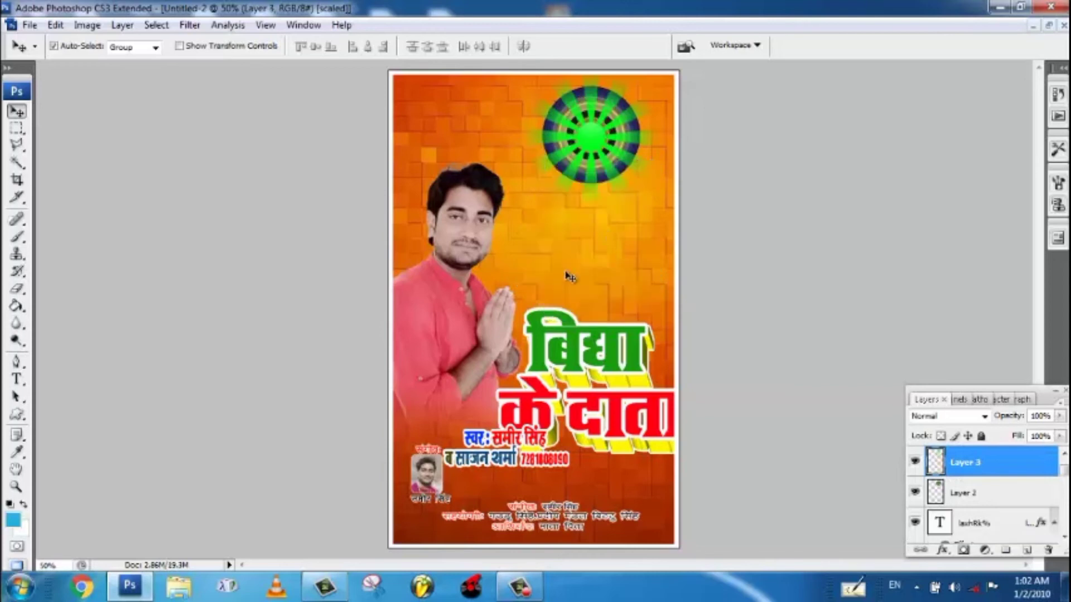
Move the title with its extrusion up beside the man's hands and shift the singer credits down to the right
drag(577, 391, 549, 322)
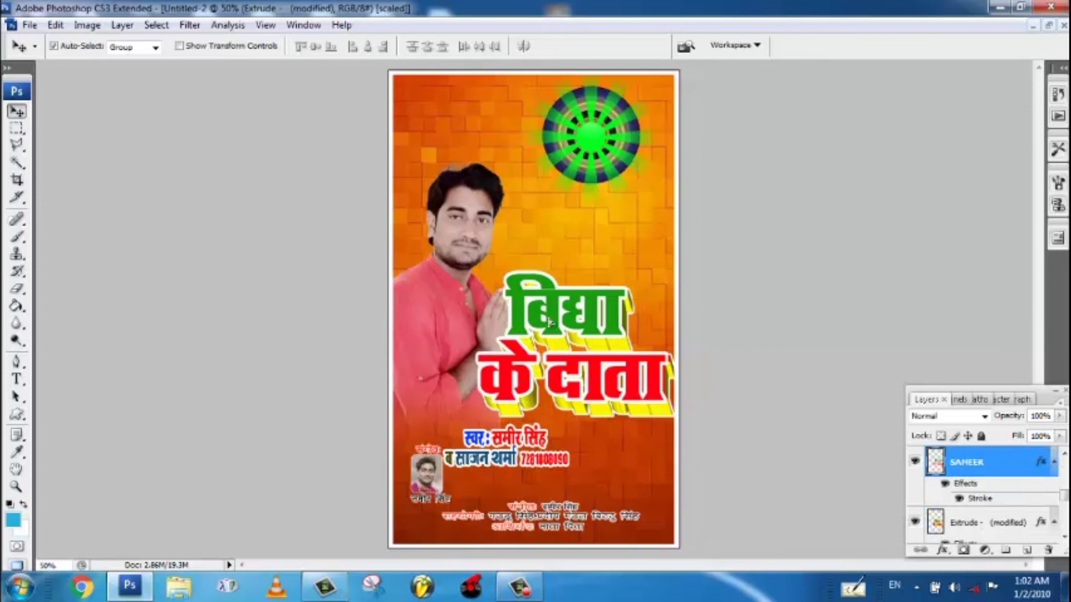
drag(526, 446, 569, 464)
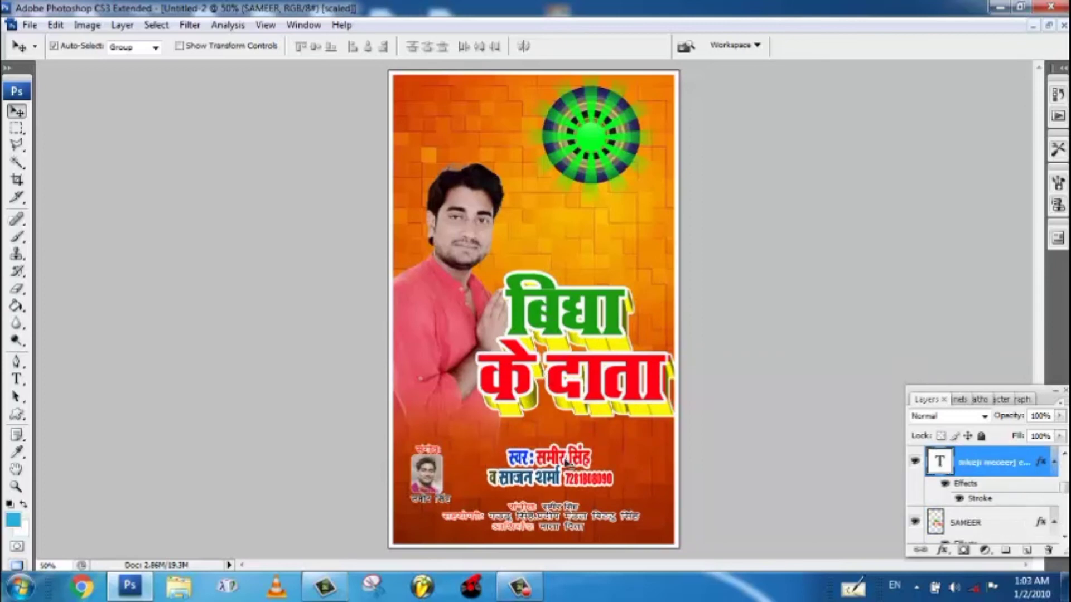
click(598, 246)
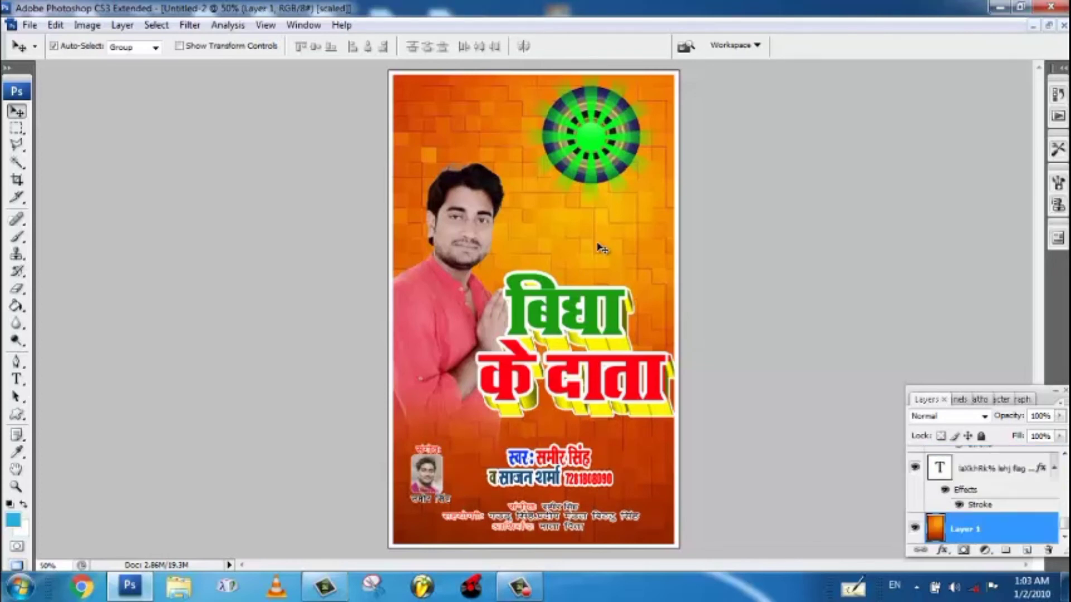
Copy the goddess from Untitled-1 into Untitled-2 again and position her in front of the green halo
click(1047, 26)
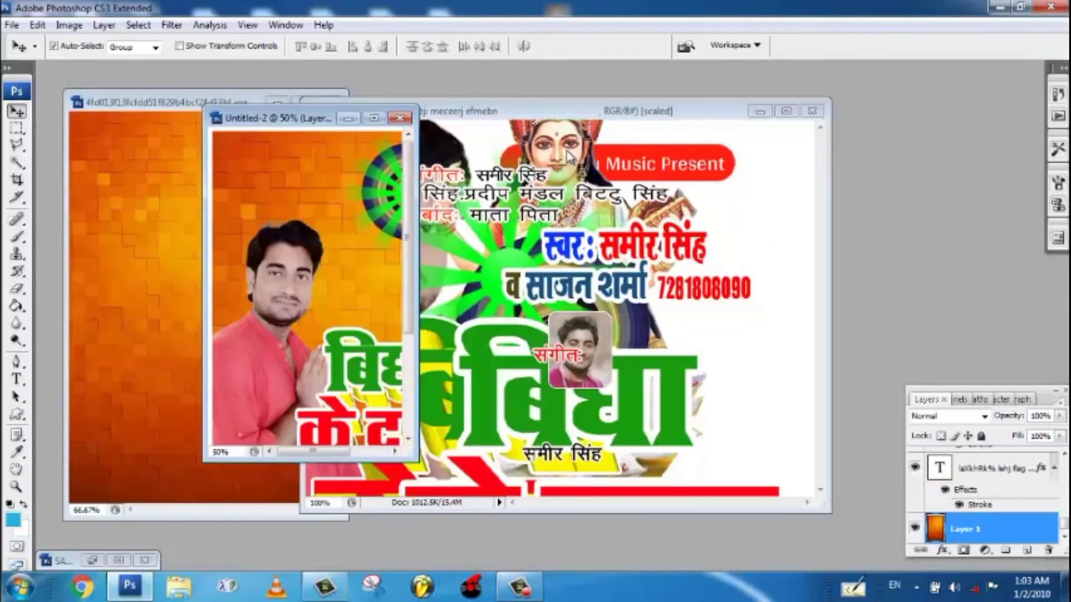
drag(569, 156, 294, 216)
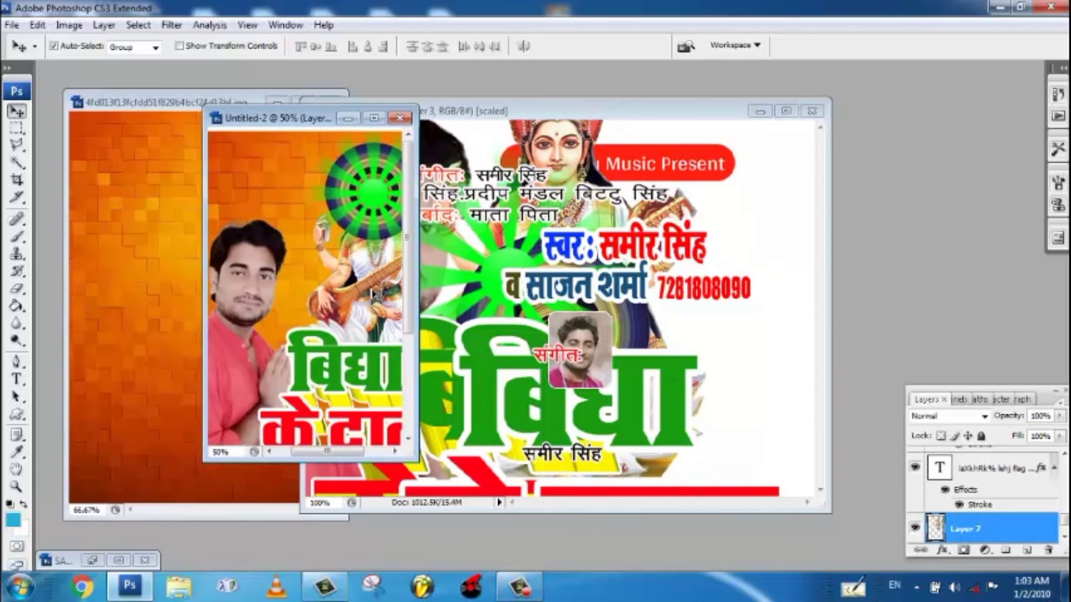
key(ctrl+z)
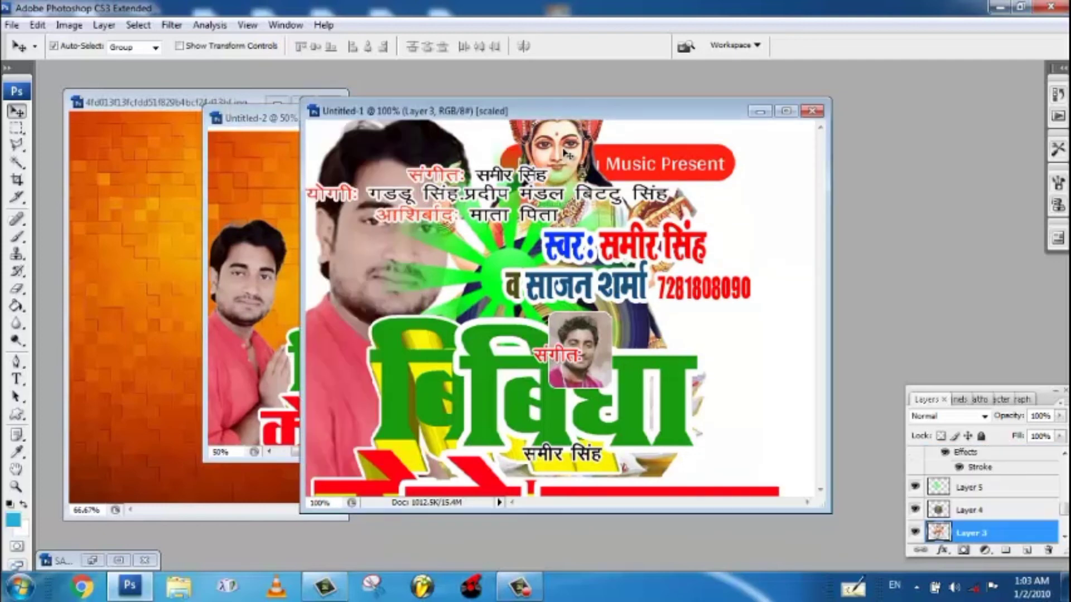
drag(267, 168, 372, 187)
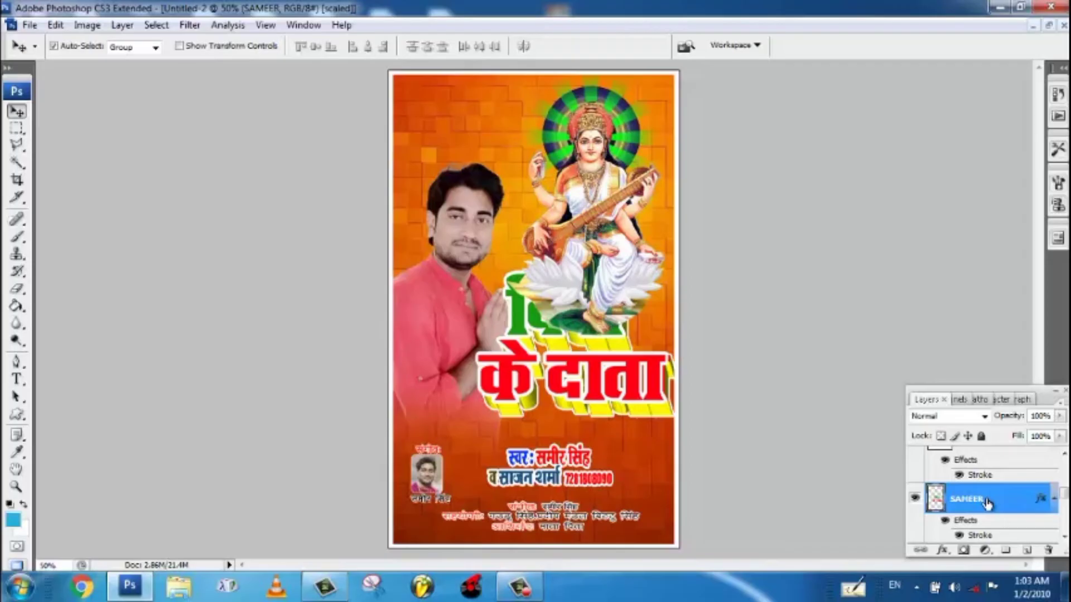
Raise the green and red title lettering above the goddess in the layer order and adjust the goddess's position
drag(973, 496, 987, 444)
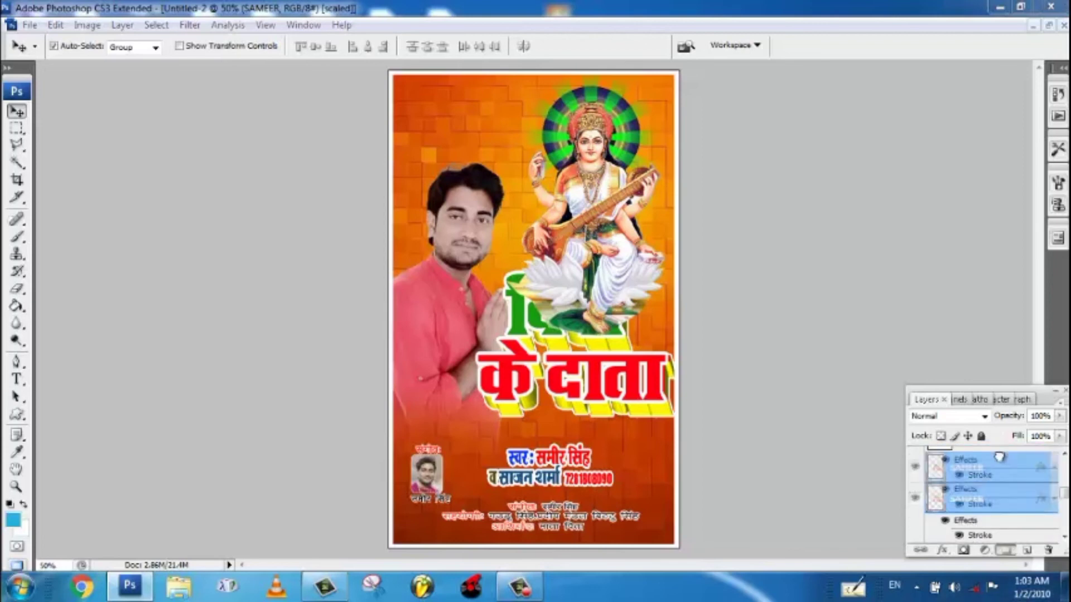
drag(981, 523, 995, 462)
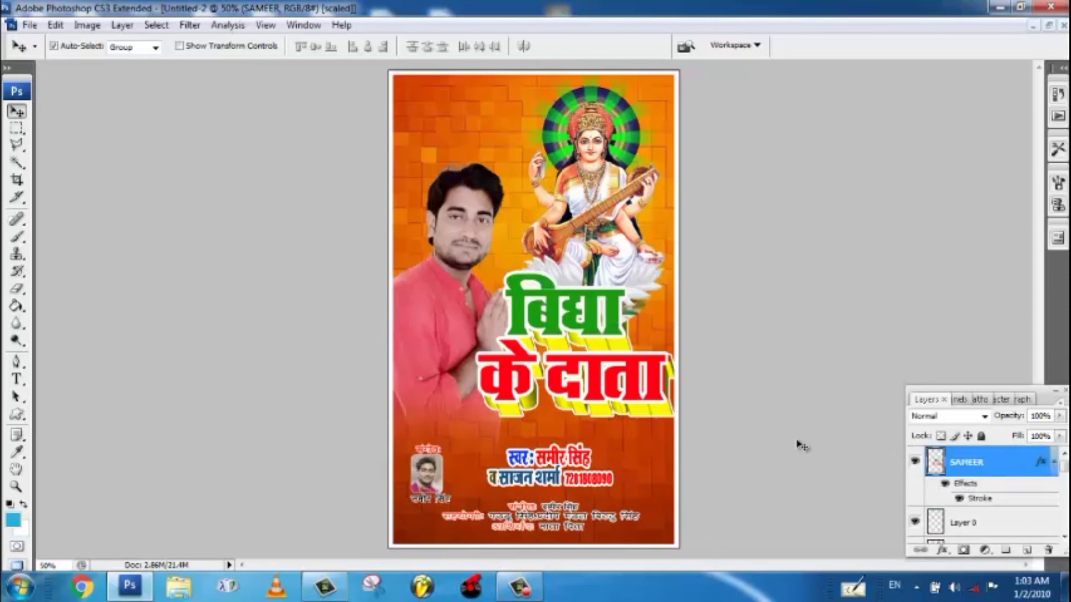
mouse_move(601, 258)
mouse_down()
mouse_move(606, 264)
mouse_move(607, 251)
mouse_up()
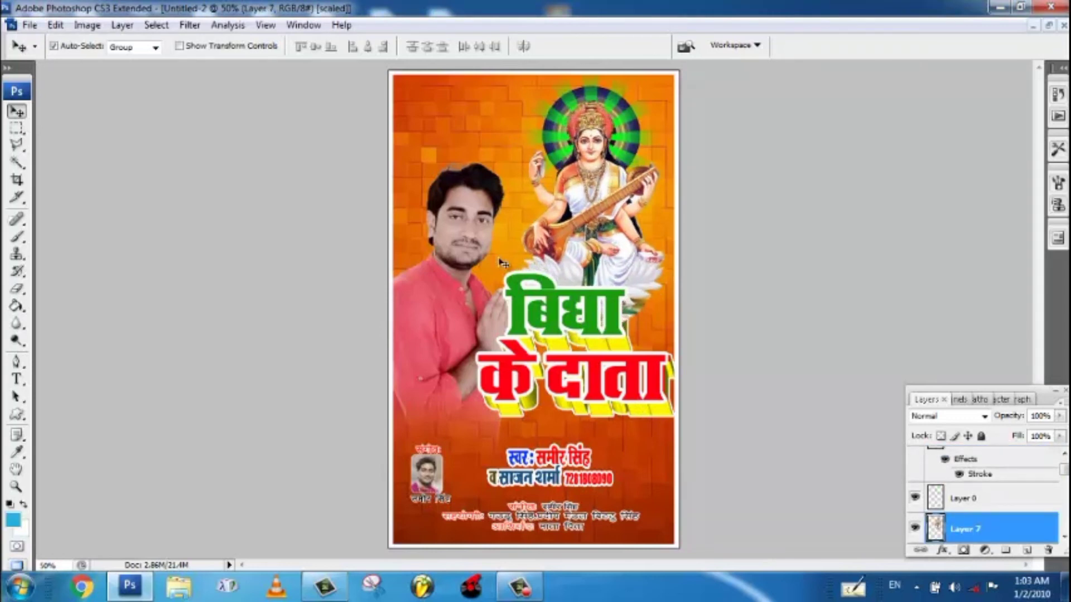
Move the man's photo up, then raise the singer credits and the smaller supporting credits closer beneath the title
drag(467, 273, 463, 242)
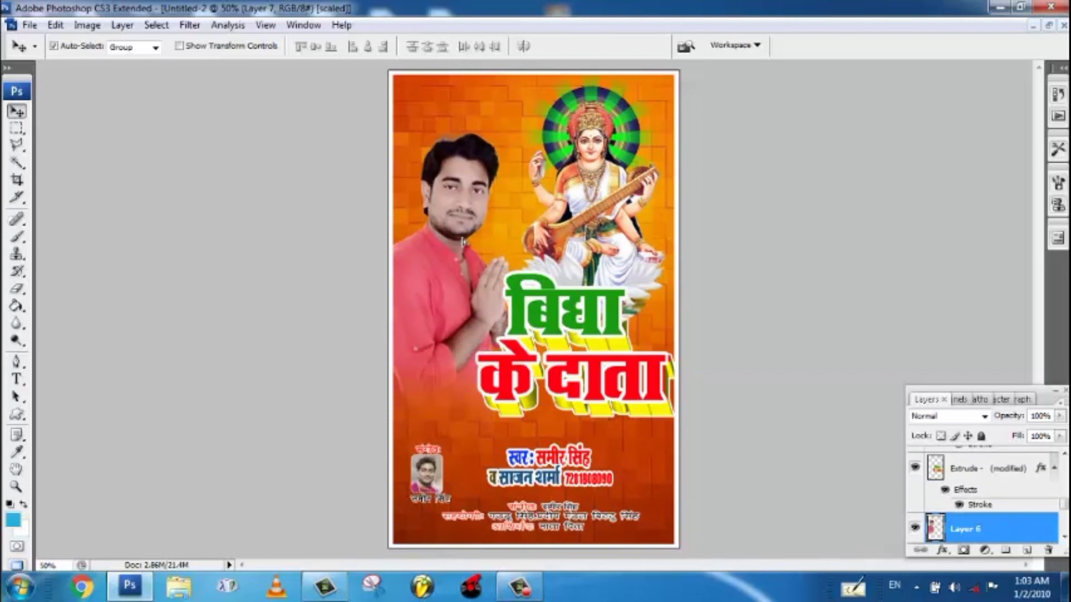
drag(558, 496, 577, 475)
drag(564, 512, 590, 486)
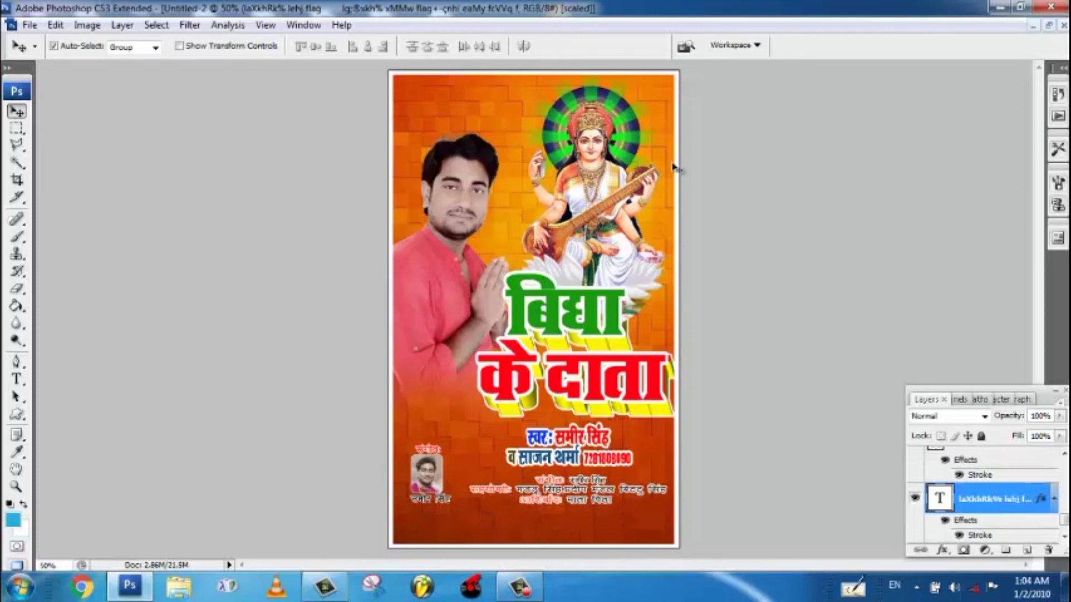
Copy the red "Music Present" banner from Untitled-1 to the poster above the man's head and dismiss the Windows color scheme prompt
click(1050, 26)
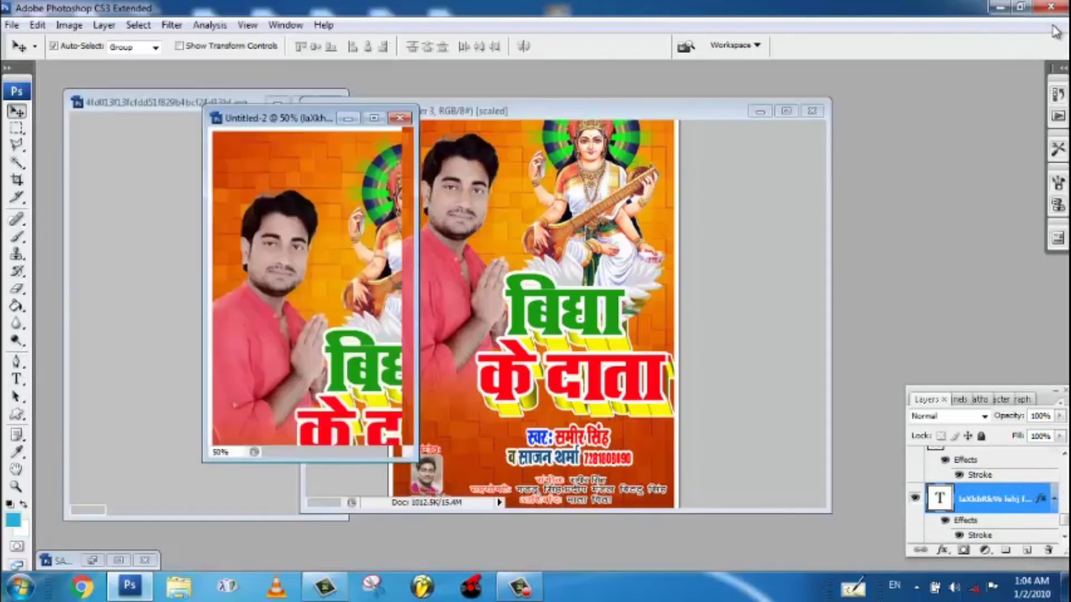
drag(637, 162, 305, 148)
click(373, 119)
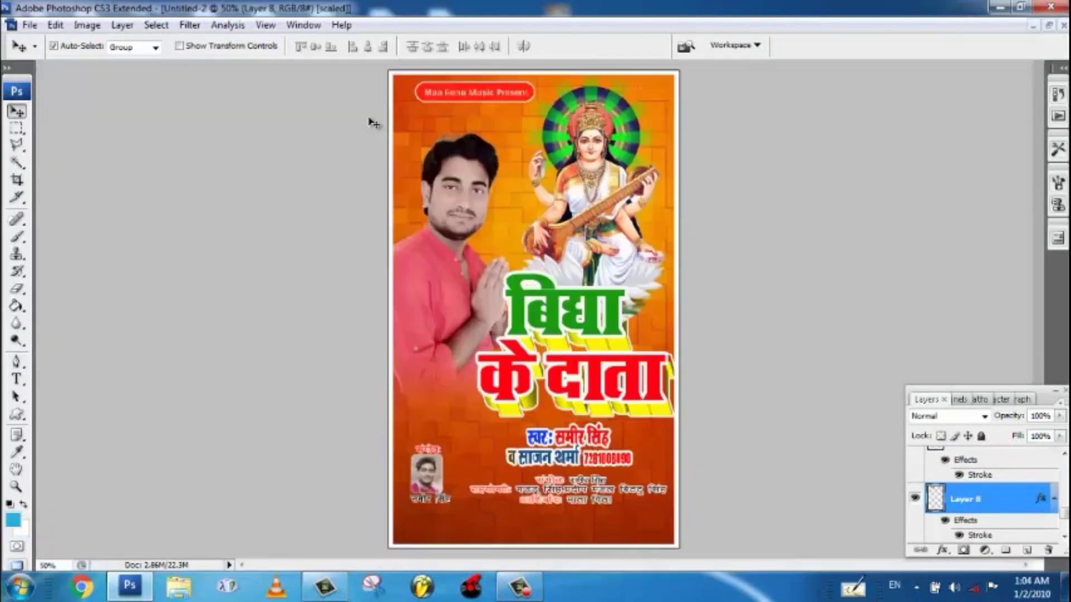
drag(454, 100, 451, 107)
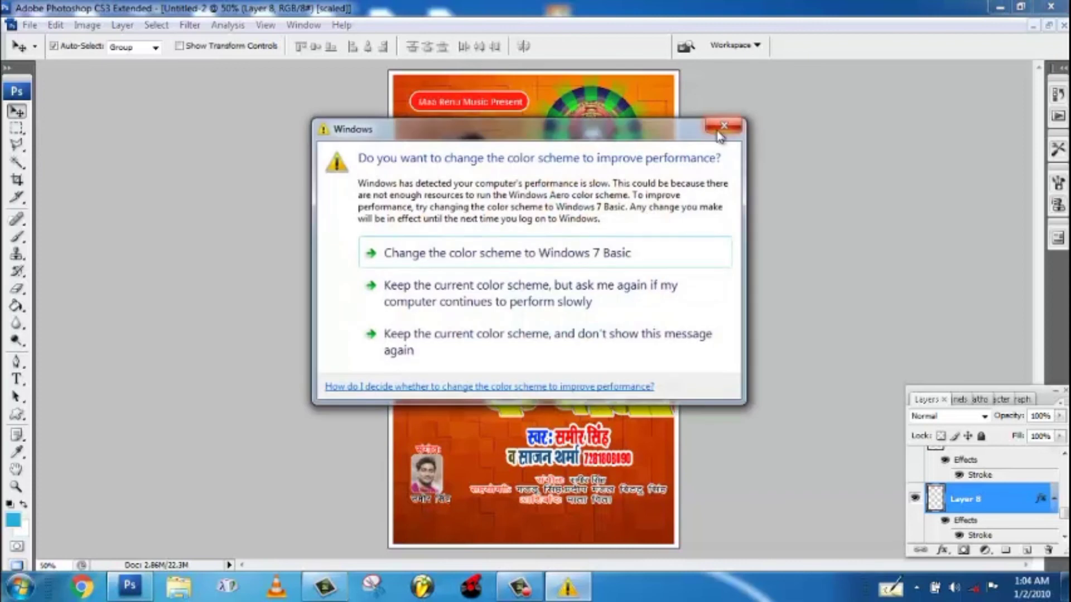
click(723, 126)
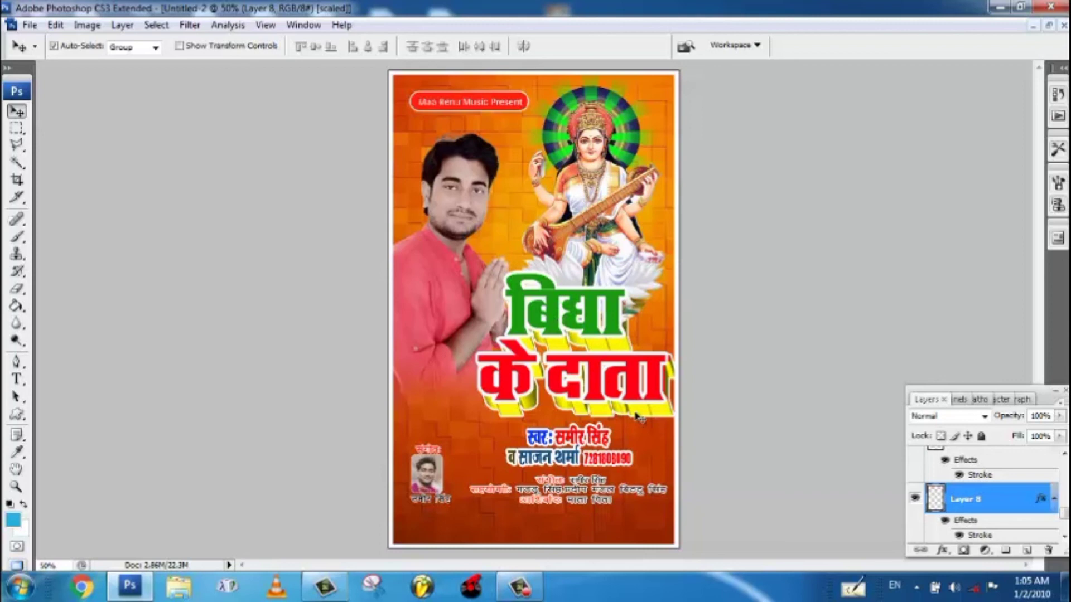
Shift the title's yellow Extrude layer slightly left, away from the poster's right edge
drag(640, 419, 626, 419)
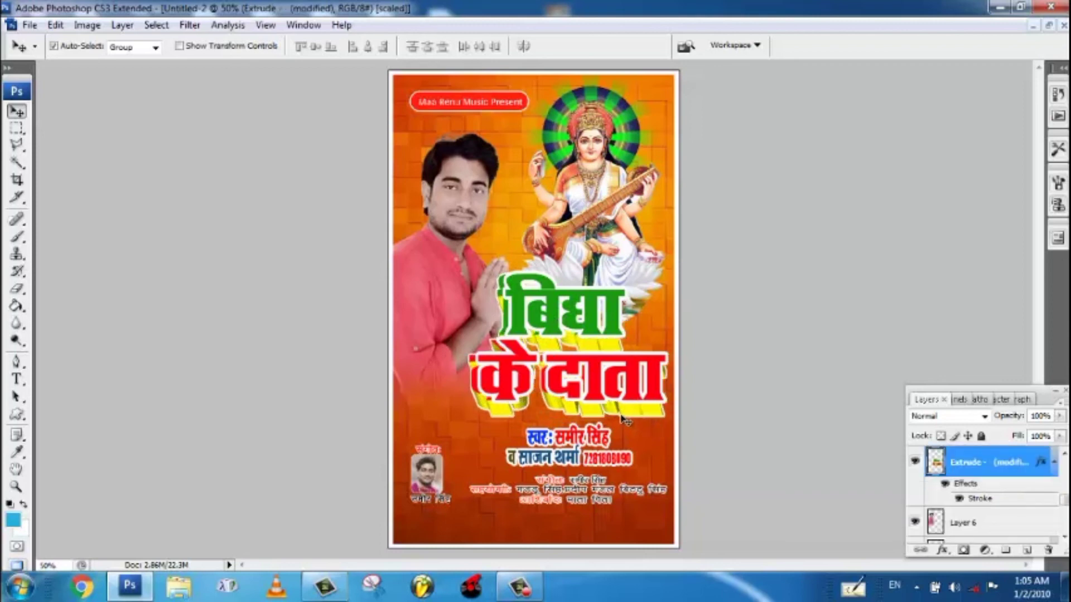